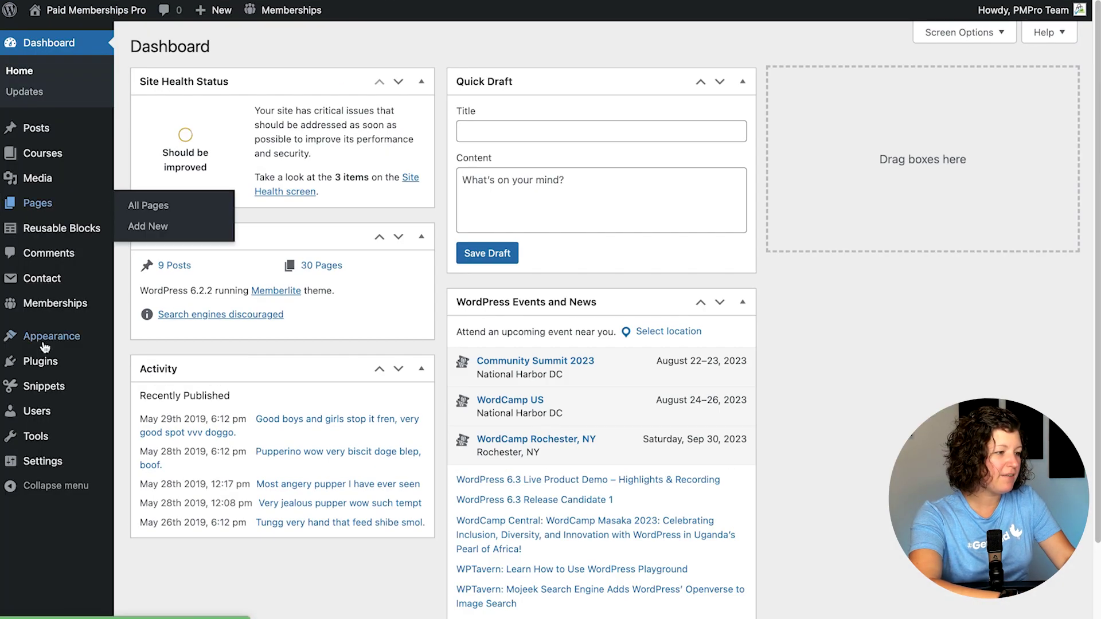
Step: Search plugins for 'discord pmpr', then install and activate Connect Paid Memberships Pro to Discord
{"action": "mouse_move", "coordinate": [49, 362]}
{"action": "left_click", "coordinate": [147, 383]}
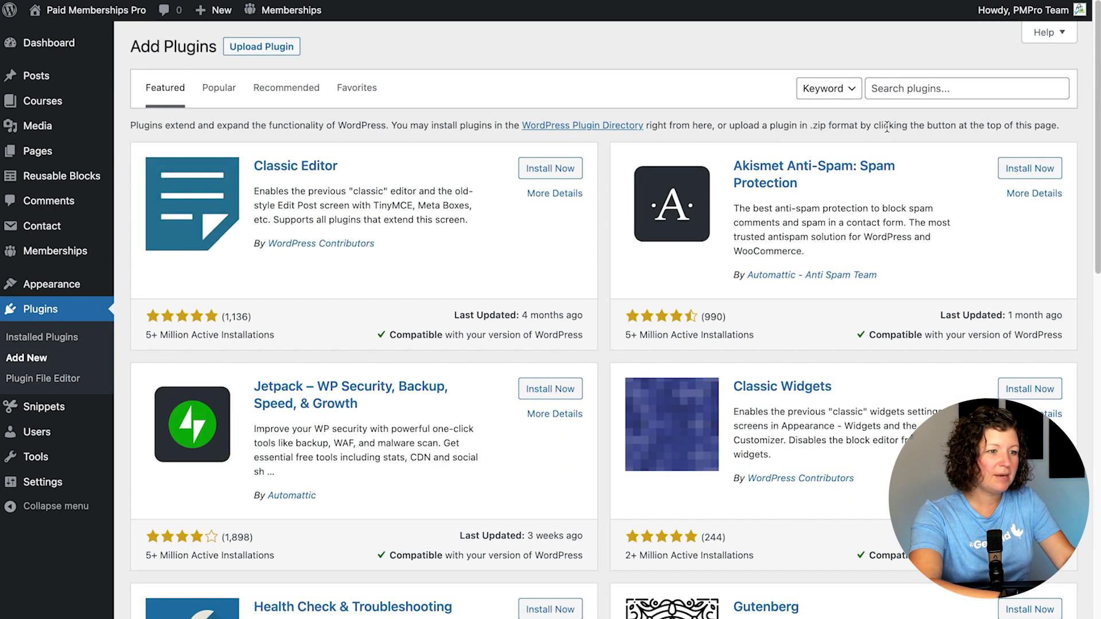
{"action": "left_click", "coordinate": [909, 91]}
{"action": "type", "text": "discord pmpro"}
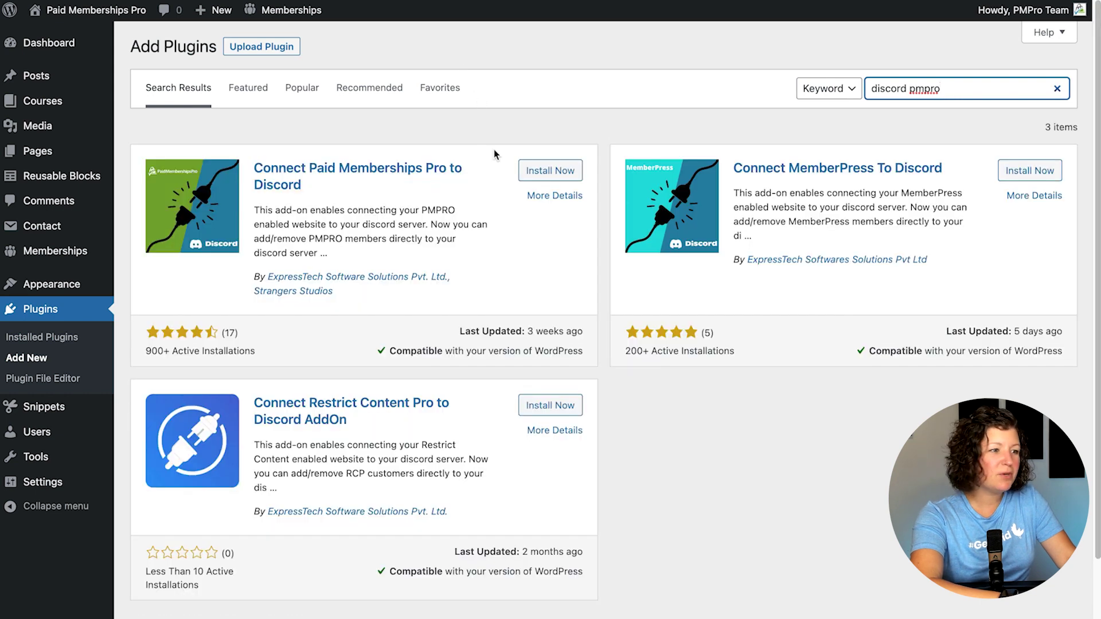
{"action": "left_click", "coordinate": [545, 173]}
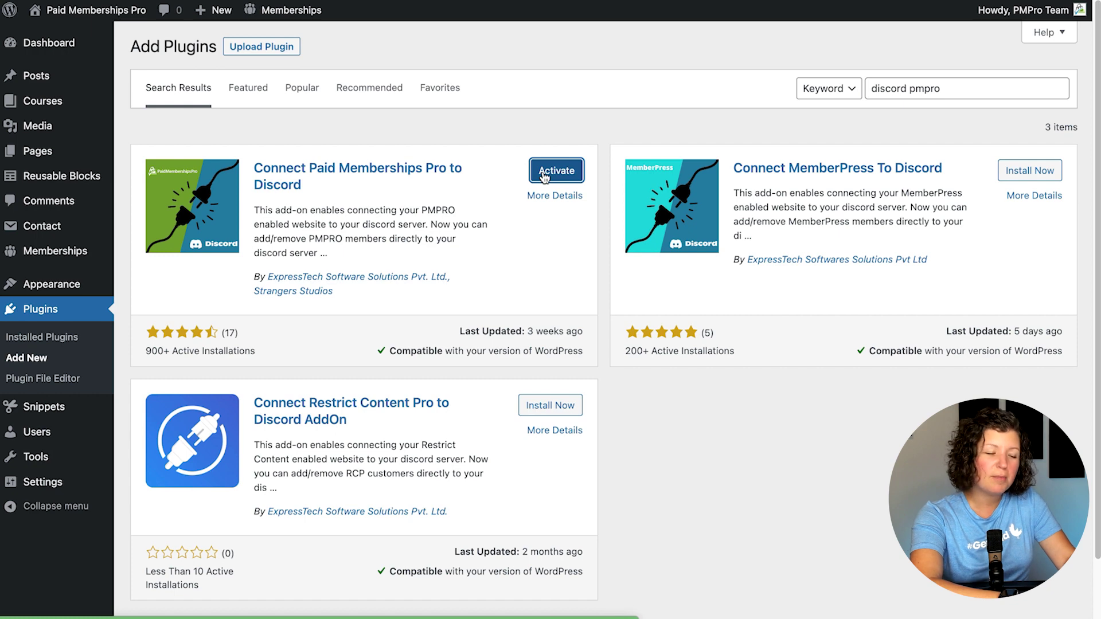
{"action": "left_click", "coordinate": [544, 177]}
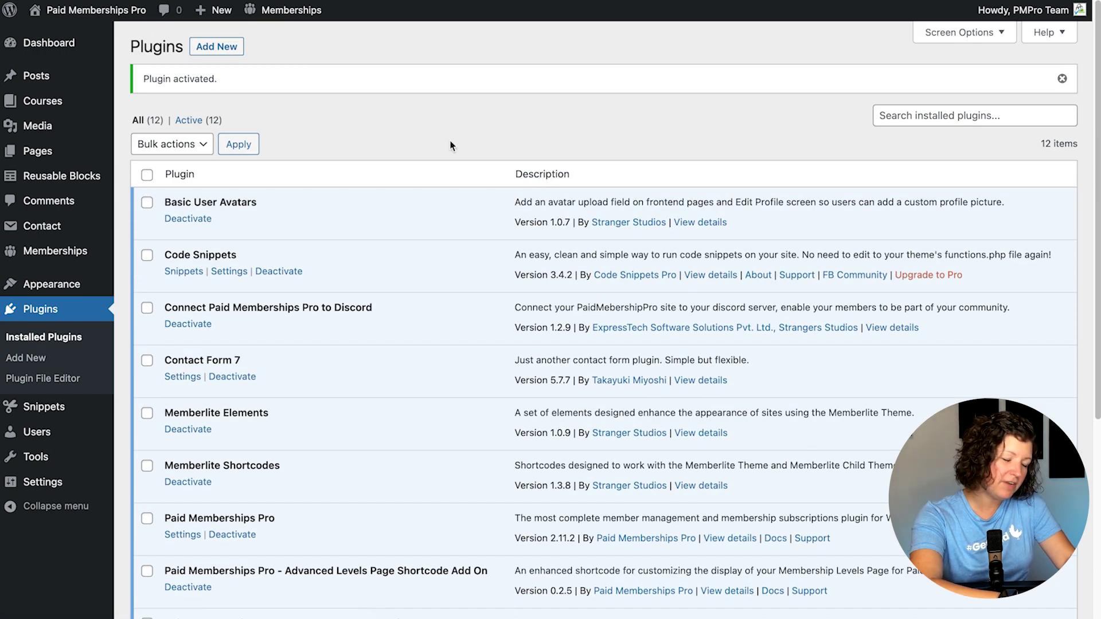
Step: Go to the Memberships Discord Settings page, ready to fill in the Client ID
{"action": "mouse_move", "coordinate": [89, 250]}
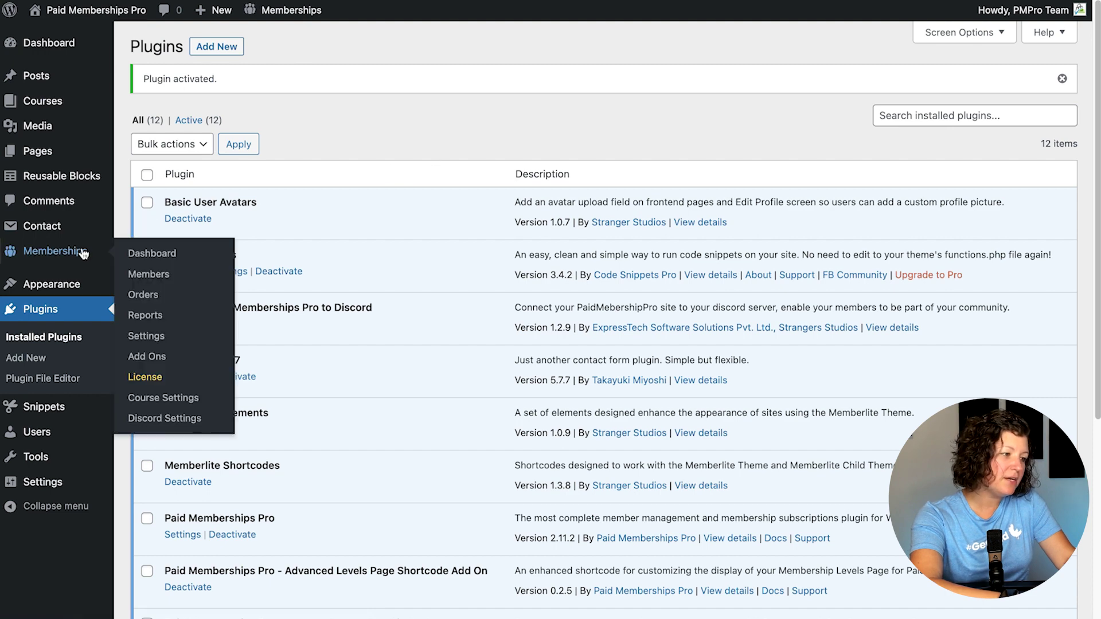
{"action": "left_click", "coordinate": [169, 416]}
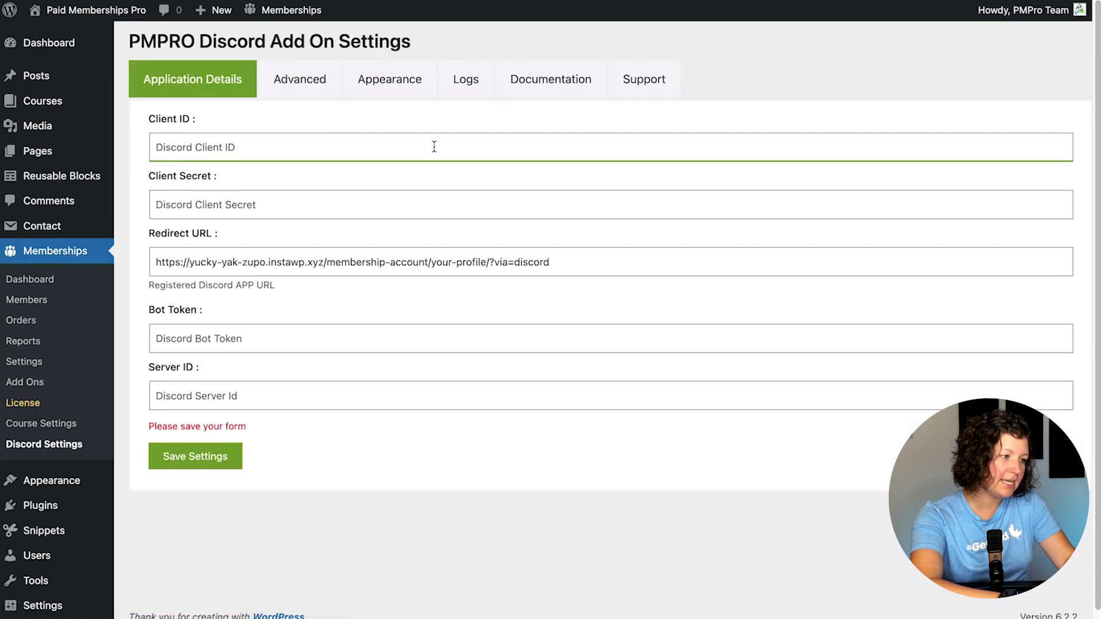
{"action": "left_click", "coordinate": [434, 147]}
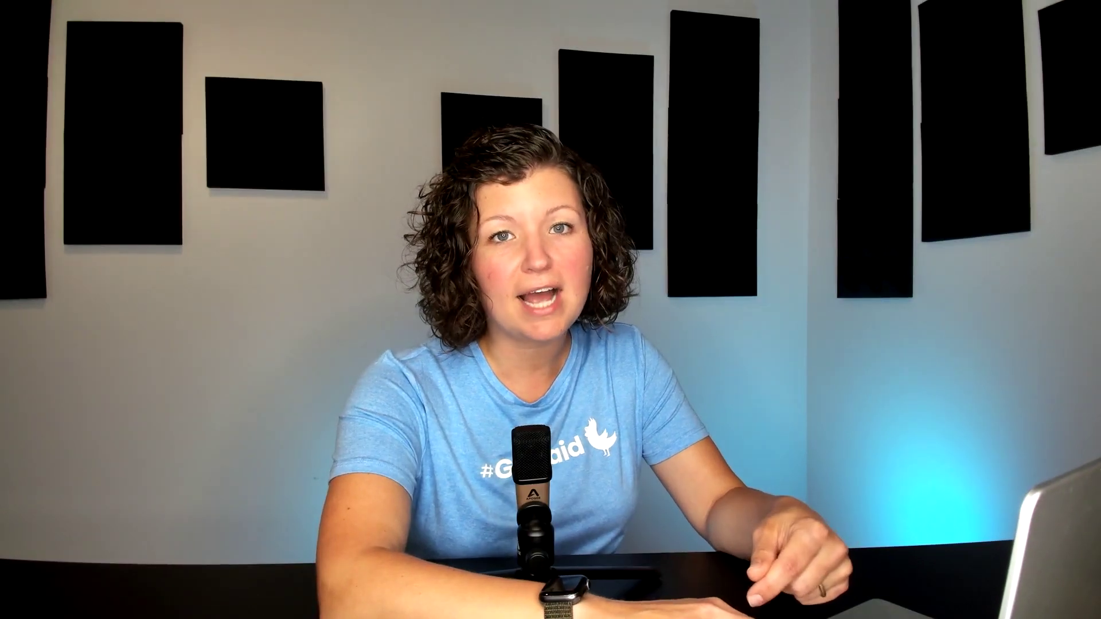
Step: Create the Discord application 'Must Love Dogs Discord Community', accepting the developer terms
{"action": "left_click", "coordinate": [959, 46]}
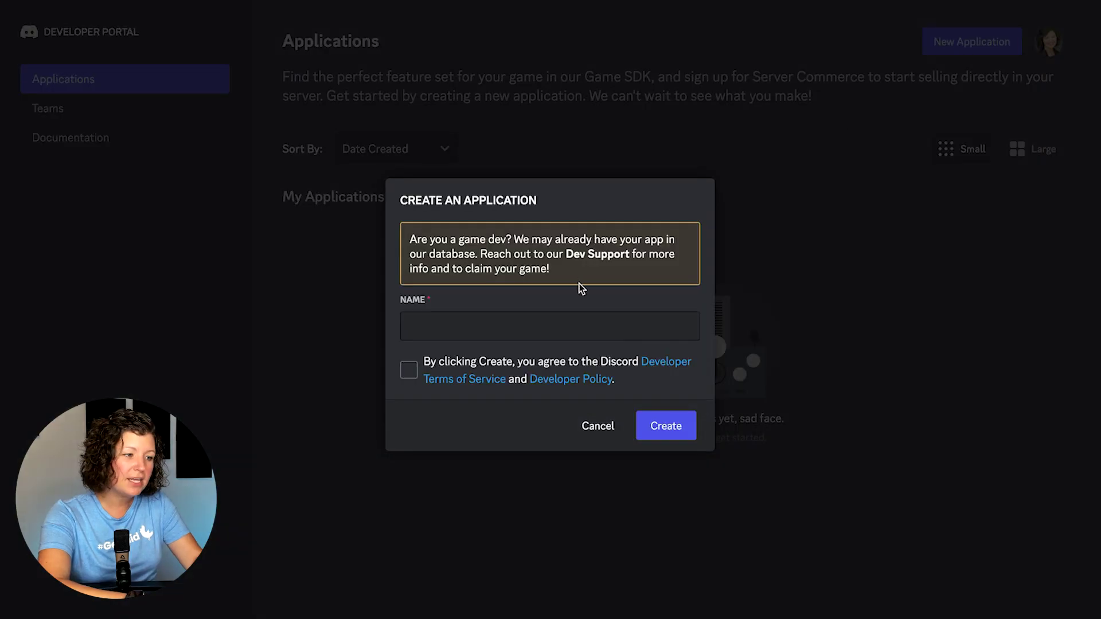
{"action": "type", "text": "M"}
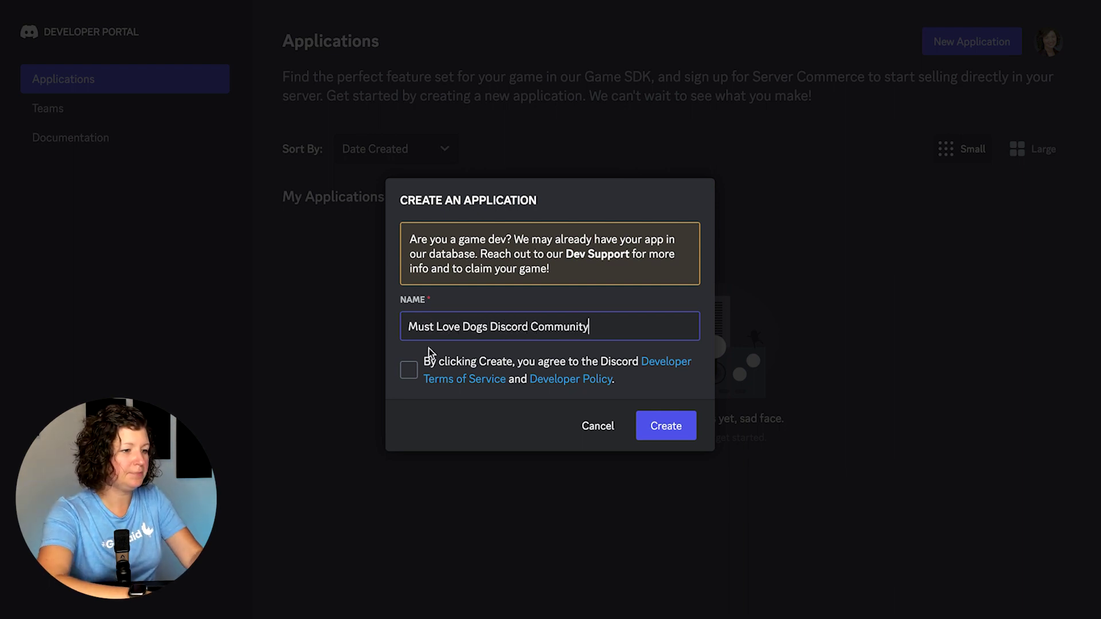
{"action": "left_click", "coordinate": [410, 372]}
{"action": "left_click", "coordinate": [675, 433]}
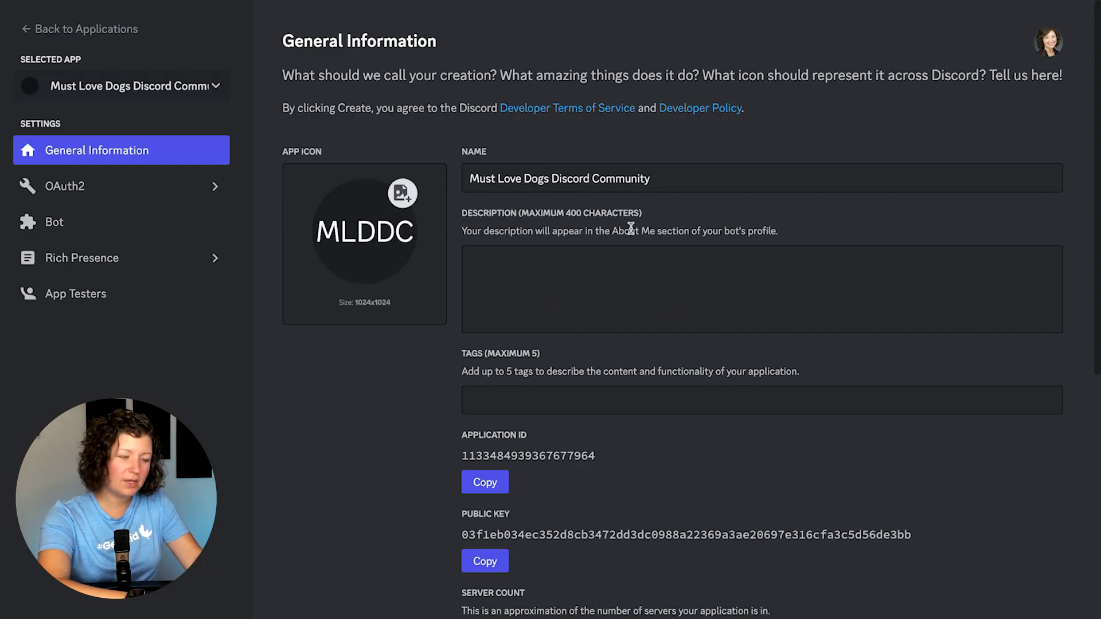
{"action": "scroll", "coordinate": [521, 240], "scroll_direction": "down", "scroll_amount": 2}
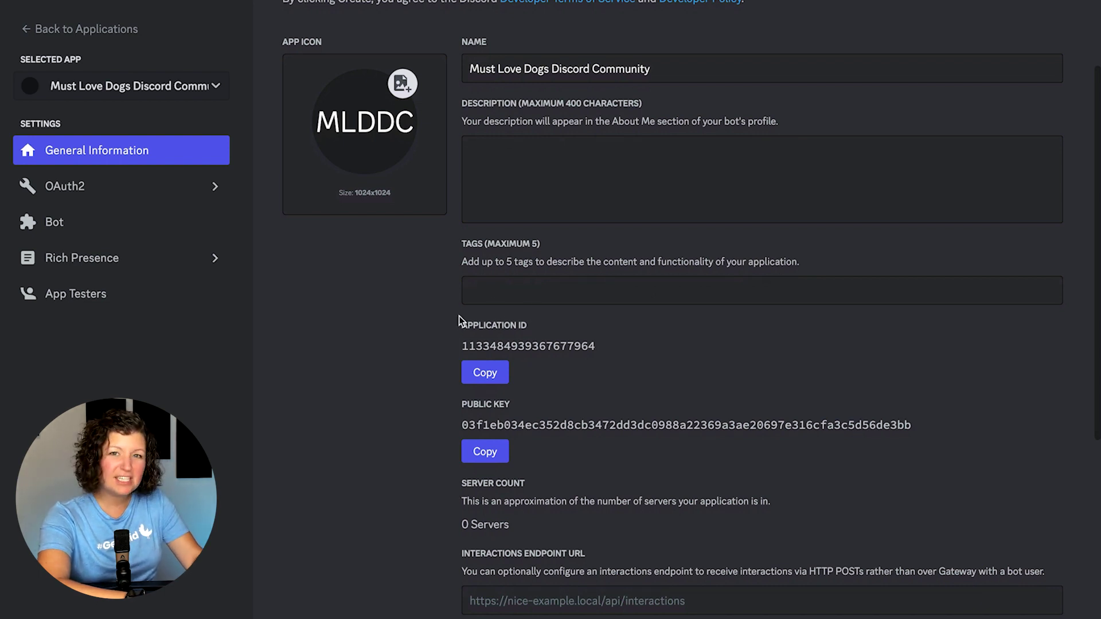
Step: Copy the application's OAuth2 Client ID into the WordPress Client ID field
{"action": "left_click", "coordinate": [193, 192]}
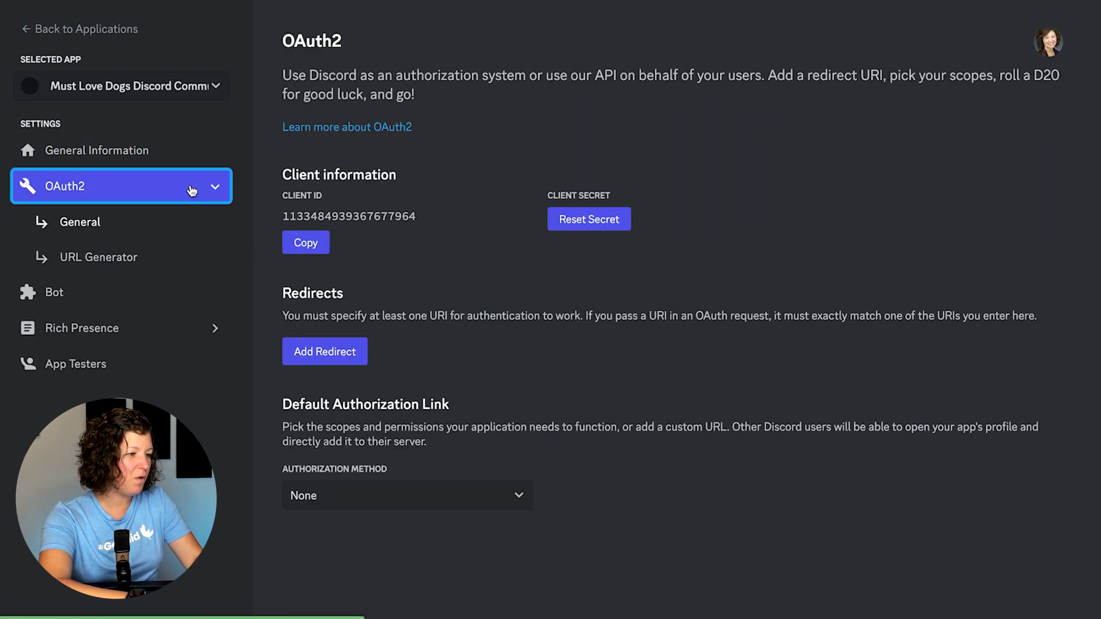
{"action": "left_click", "coordinate": [303, 245]}
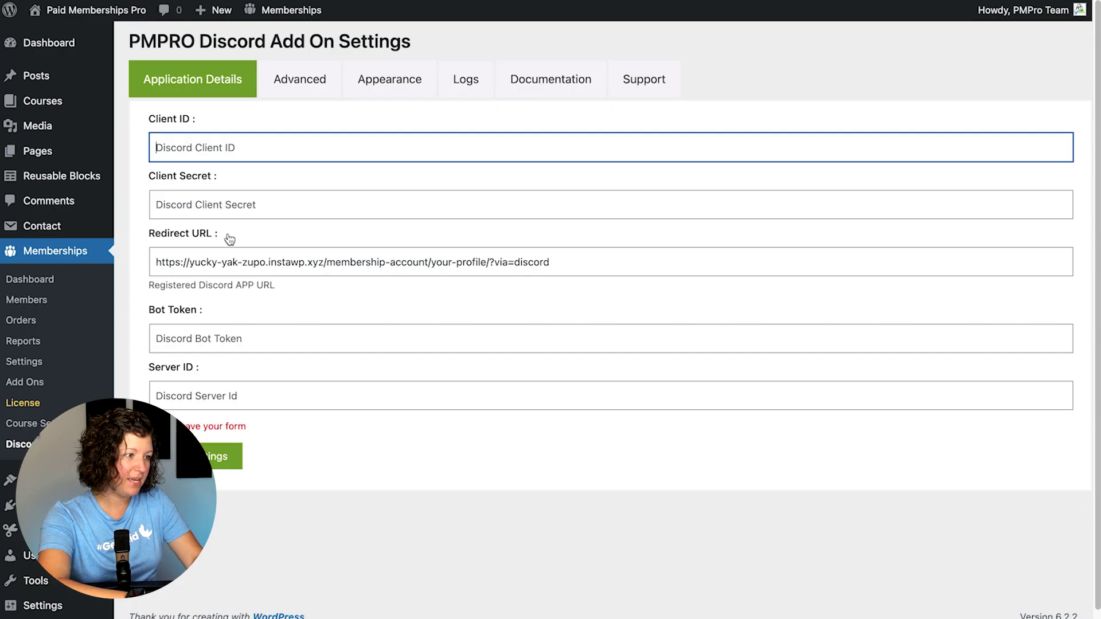
{"action": "left_click", "coordinate": [228, 150]}
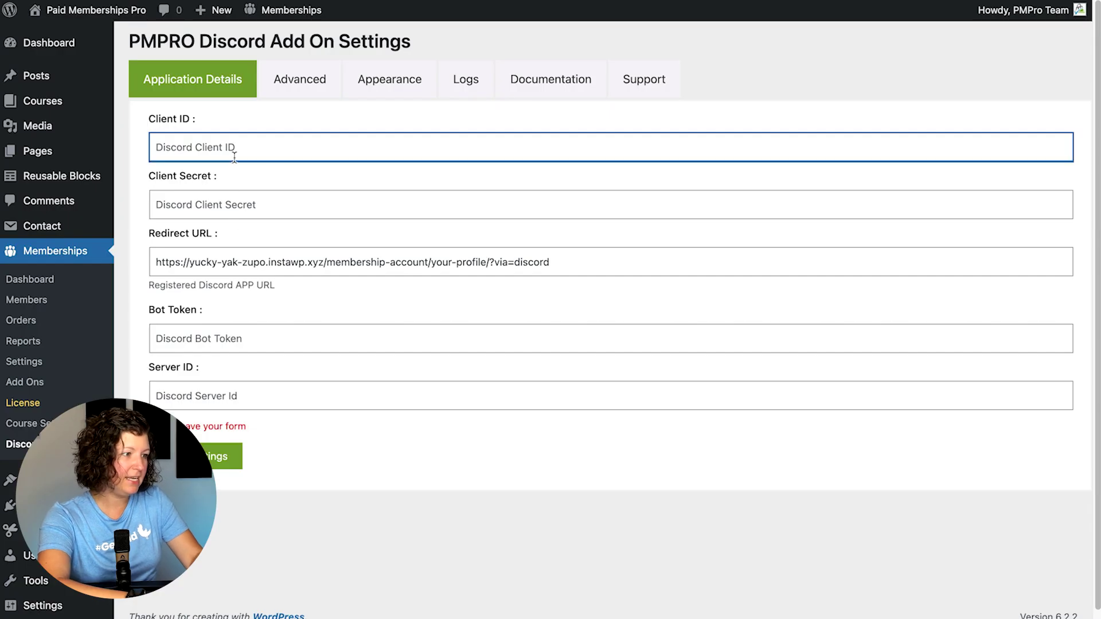
{"action": "key", "text": "ctrl+v"}
{"action": "left_click", "coordinate": [344, 196]}
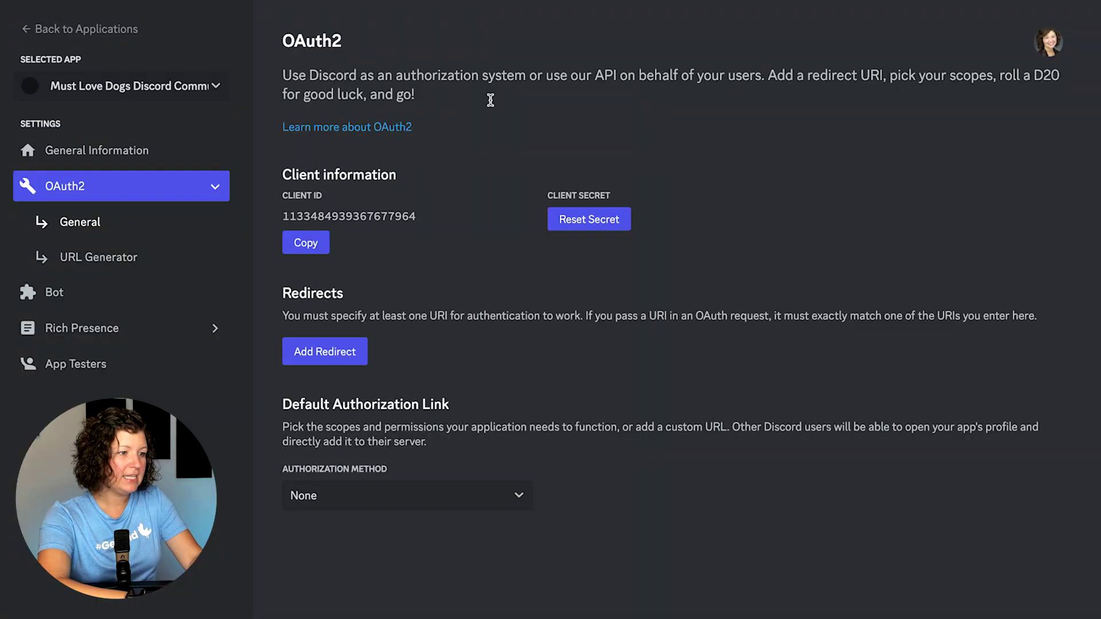
Step: Reset the client secret, paste it into Client Secret, and copy the Redirect URL
{"action": "left_click", "coordinate": [583, 221]}
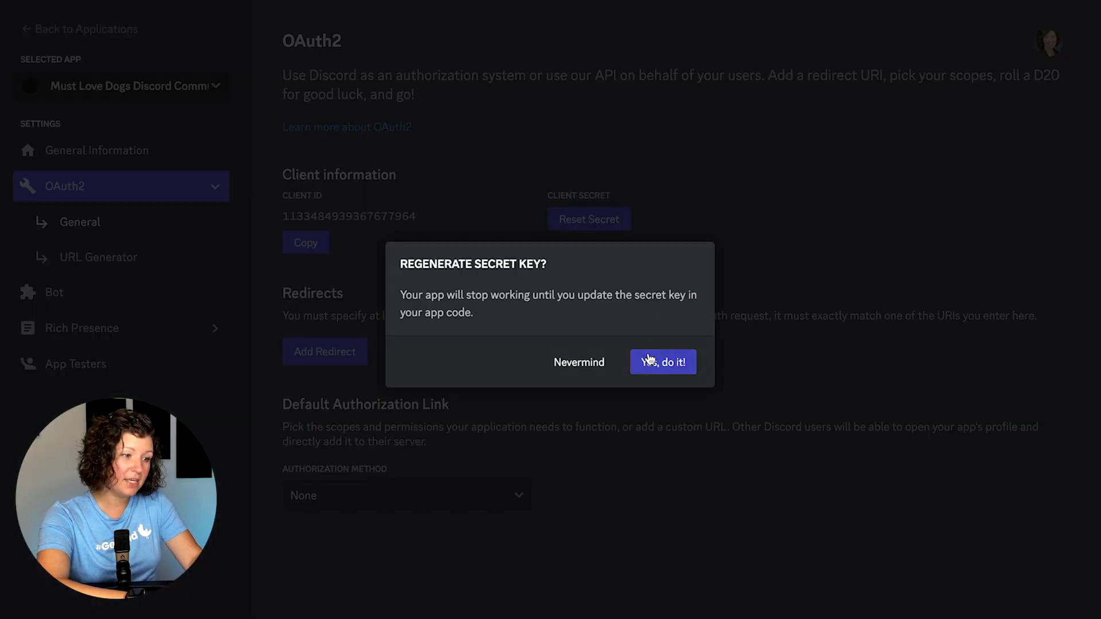
{"action": "left_click", "coordinate": [646, 361]}
{"action": "double_click", "coordinate": [620, 266]}
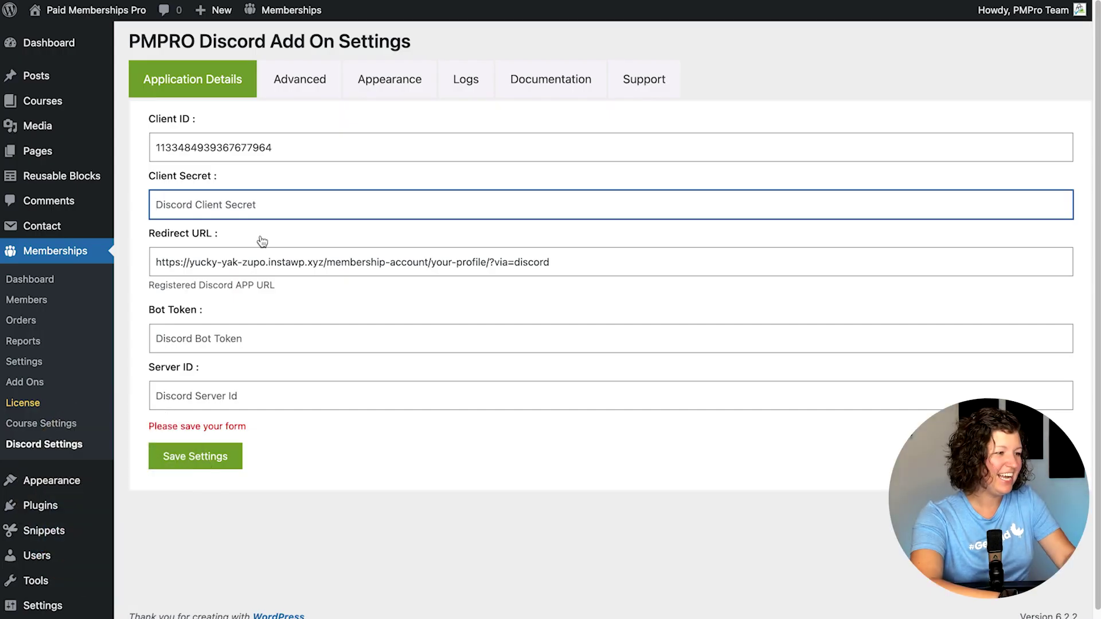
{"action": "key", "text": "ctrl+v"}
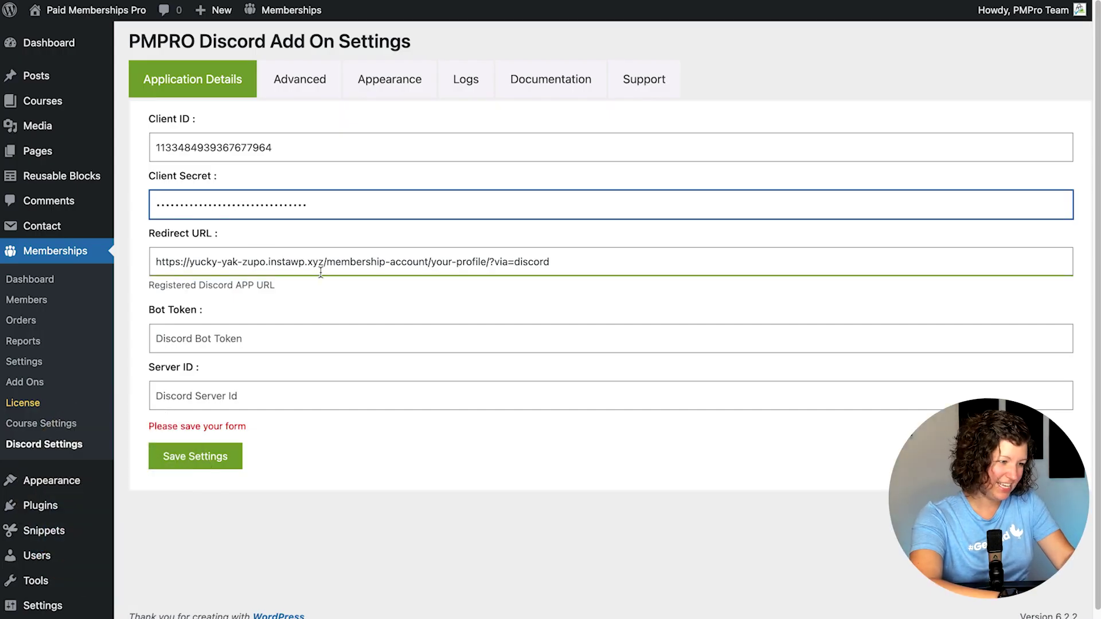
{"action": "triple_click", "coordinate": [331, 269]}
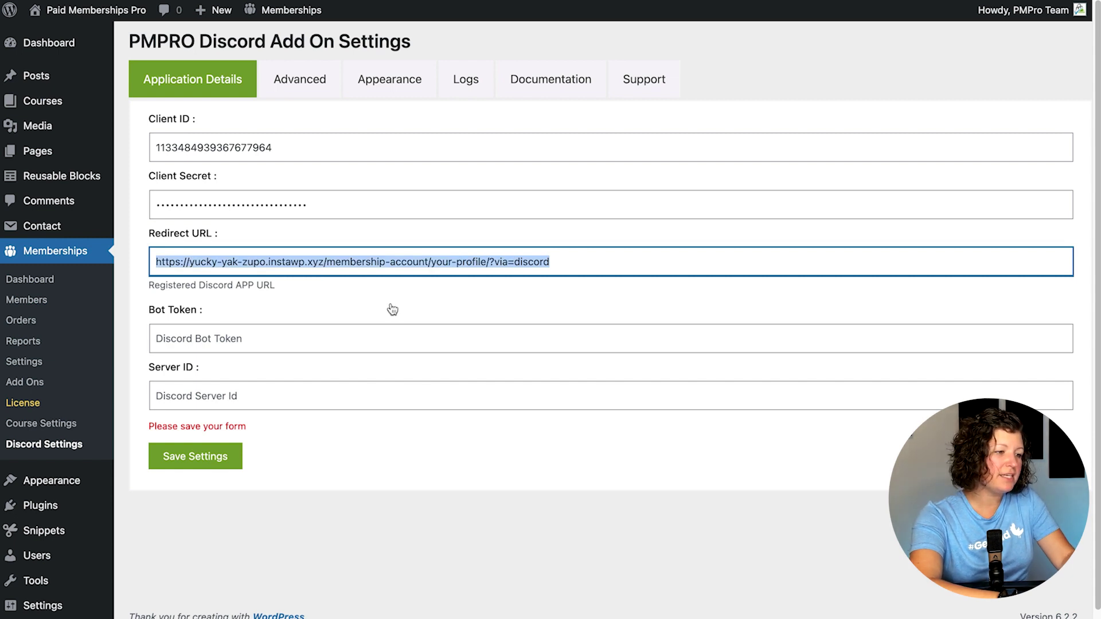
{"action": "left_click", "coordinate": [387, 343]}
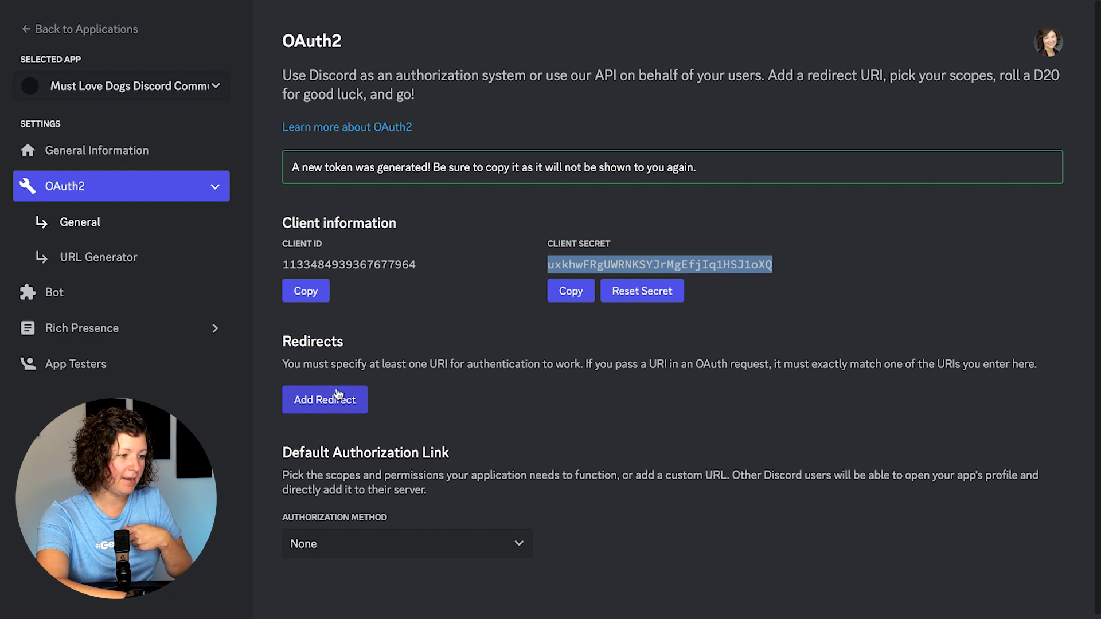
Step: Add the site's Redirect URL as an OAuth2 redirect URI and save the changes
{"action": "left_click", "coordinate": [337, 396]}
{"action": "left_click", "coordinate": [346, 401]}
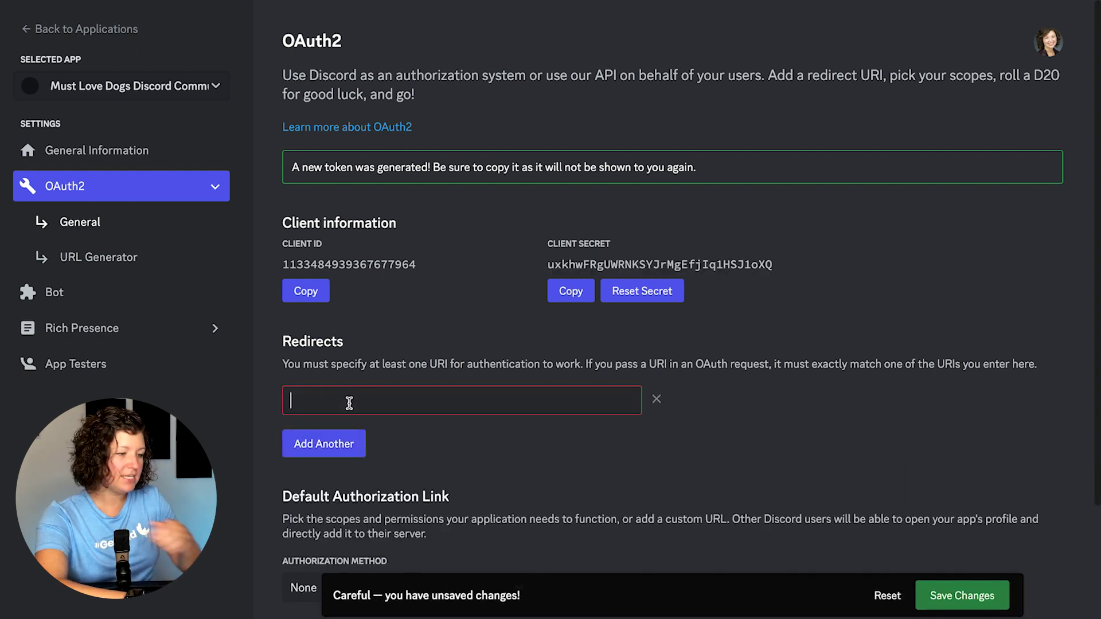
{"action": "key", "text": "ctrl+v"}
{"action": "left_click", "coordinate": [734, 460]}
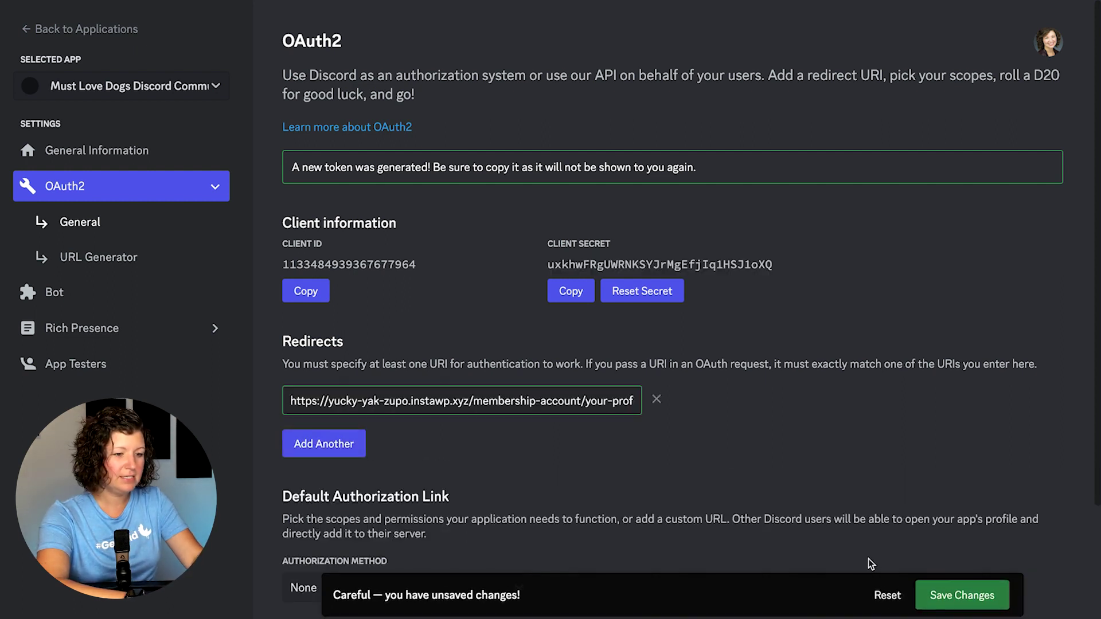
{"action": "left_click", "coordinate": [937, 594]}
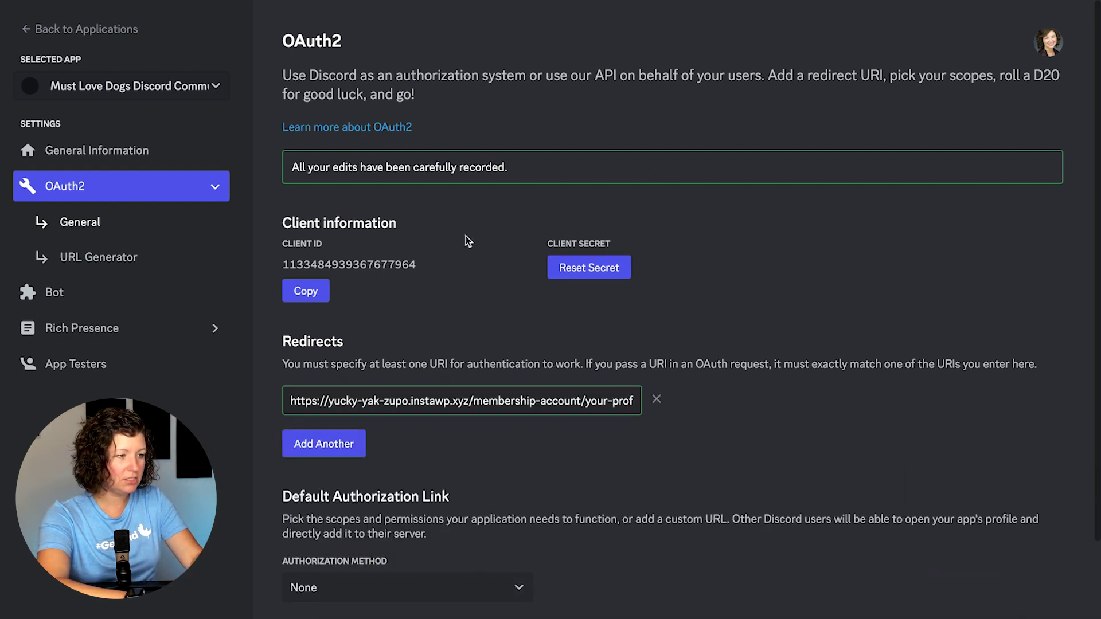
Step: Rename the bot to Dog Lover 101, reset and copy its token, and save
{"action": "left_click", "coordinate": [86, 291]}
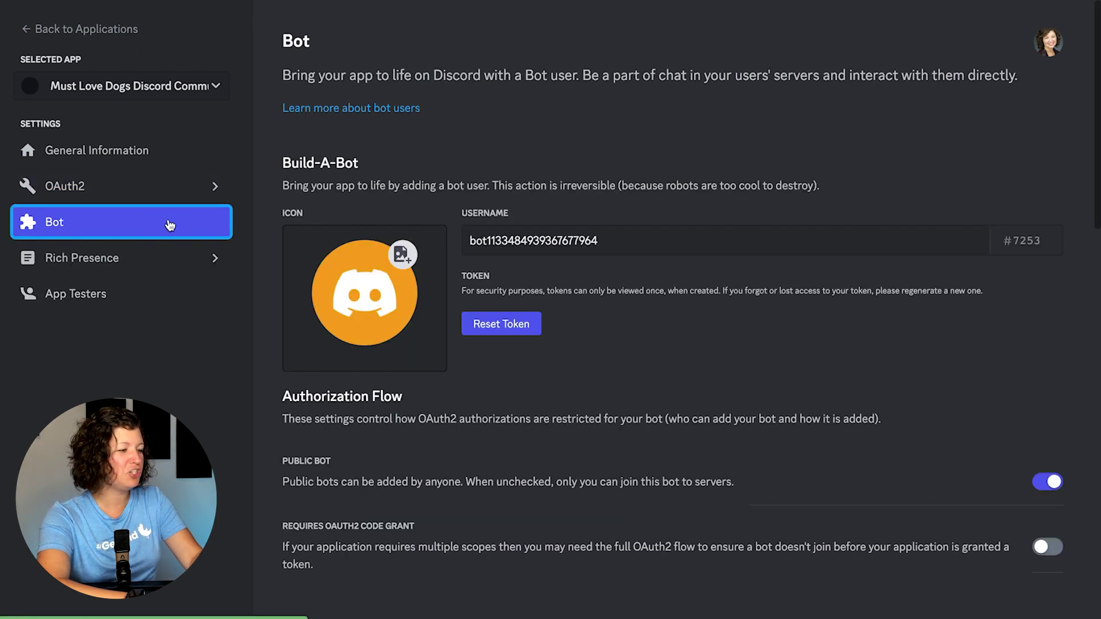
{"action": "double_click", "coordinate": [514, 242]}
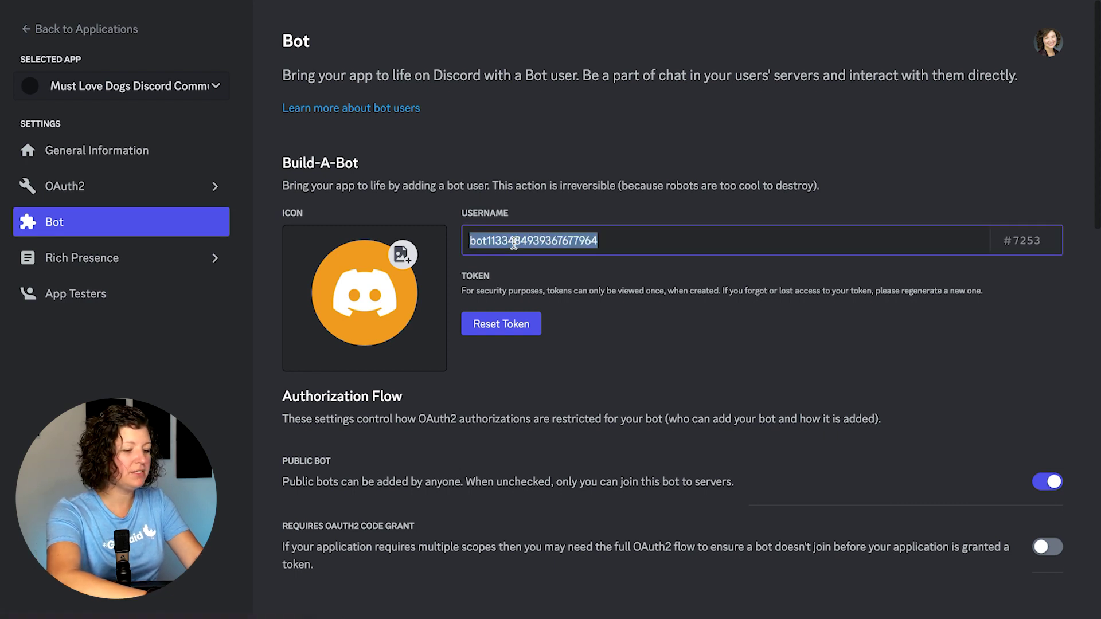
{"action": "type", "text": "Dog Lover 101"}
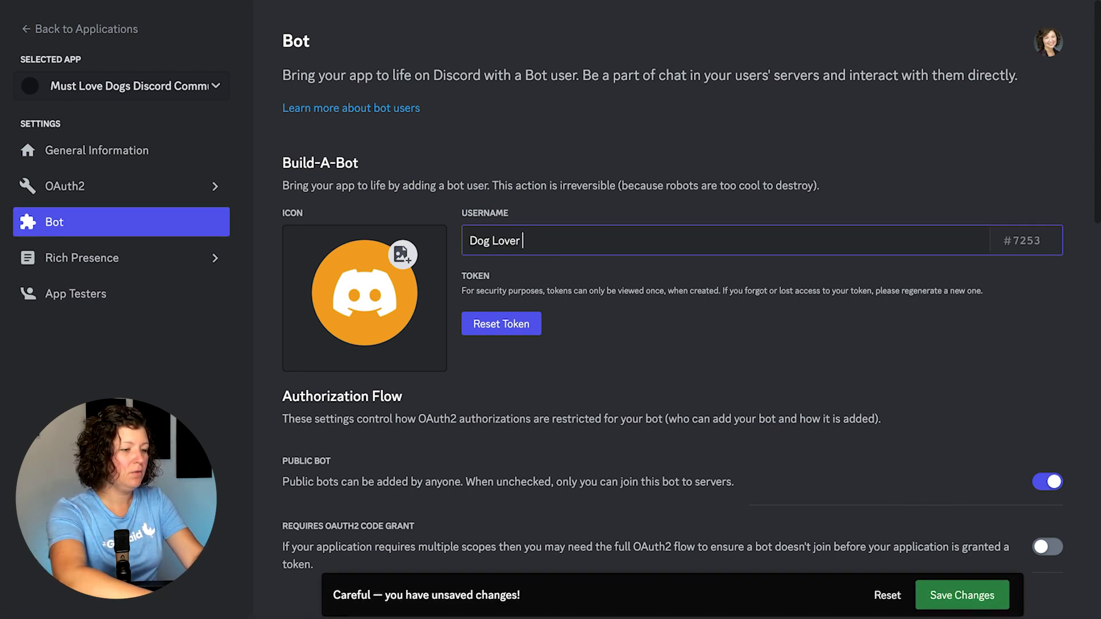
{"action": "left_click", "coordinate": [510, 325]}
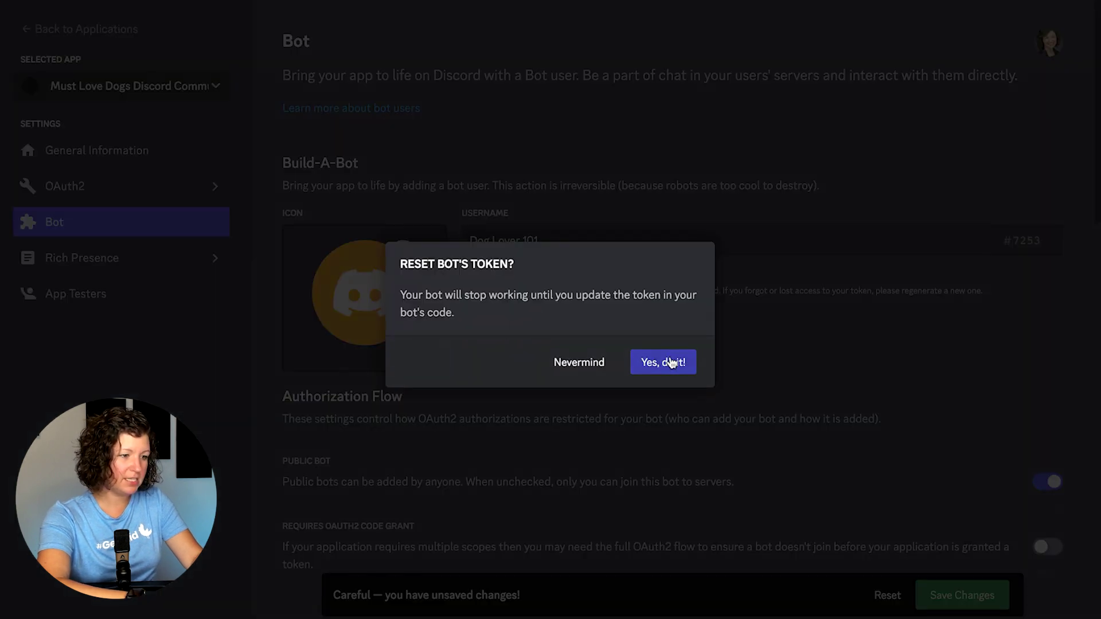
{"action": "left_click", "coordinate": [654, 361]}
{"action": "triple_click", "coordinate": [626, 359]}
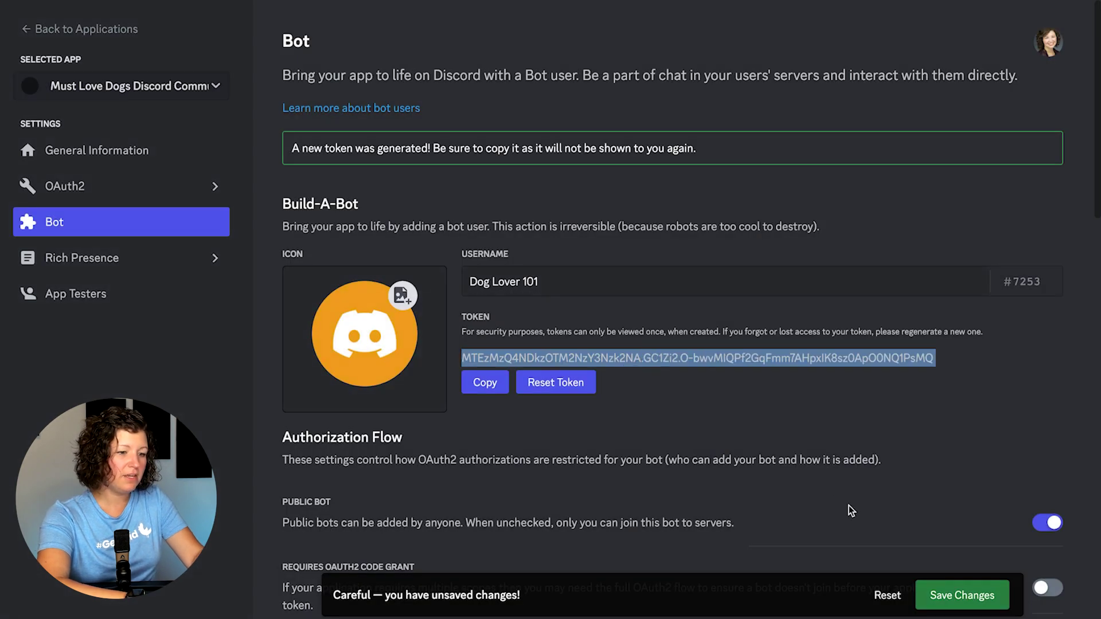
{"action": "left_click", "coordinate": [962, 595]}
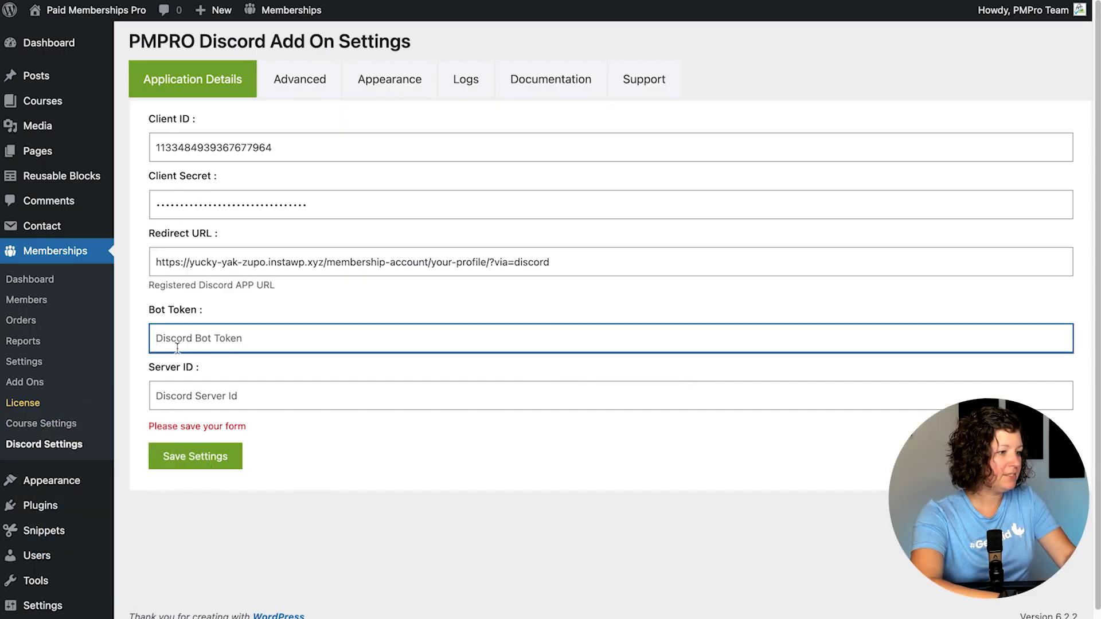
Step: Paste the bot token into the Bot Token field and attempt to save the add-on settings
{"action": "key", "text": "ctrl+v"}
{"action": "left_click", "coordinate": [213, 393]}
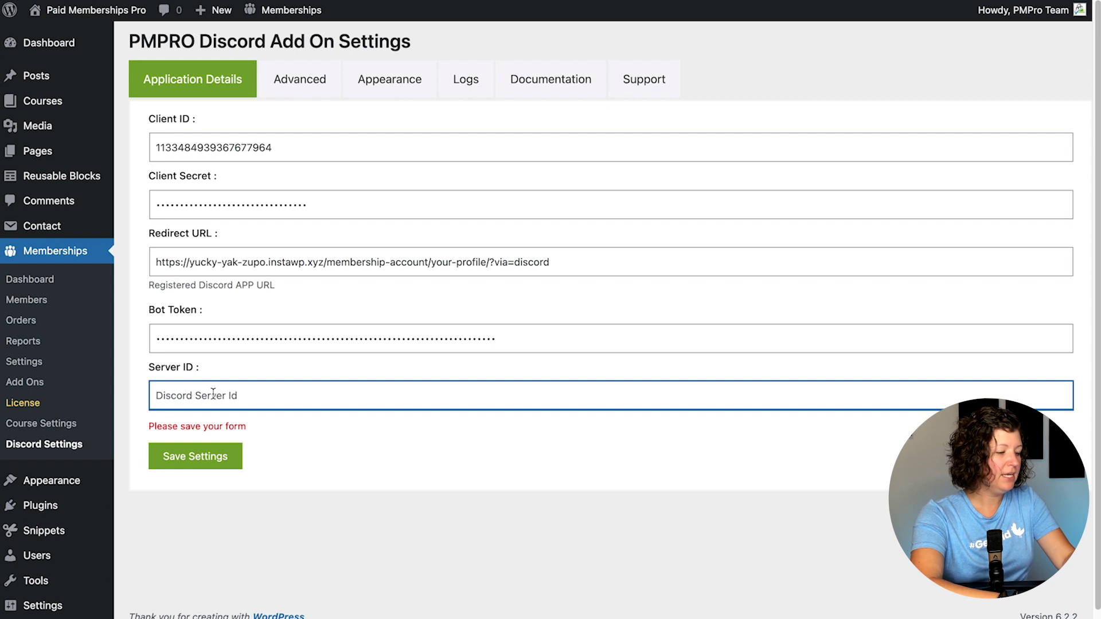
{"action": "left_click", "coordinate": [197, 454]}
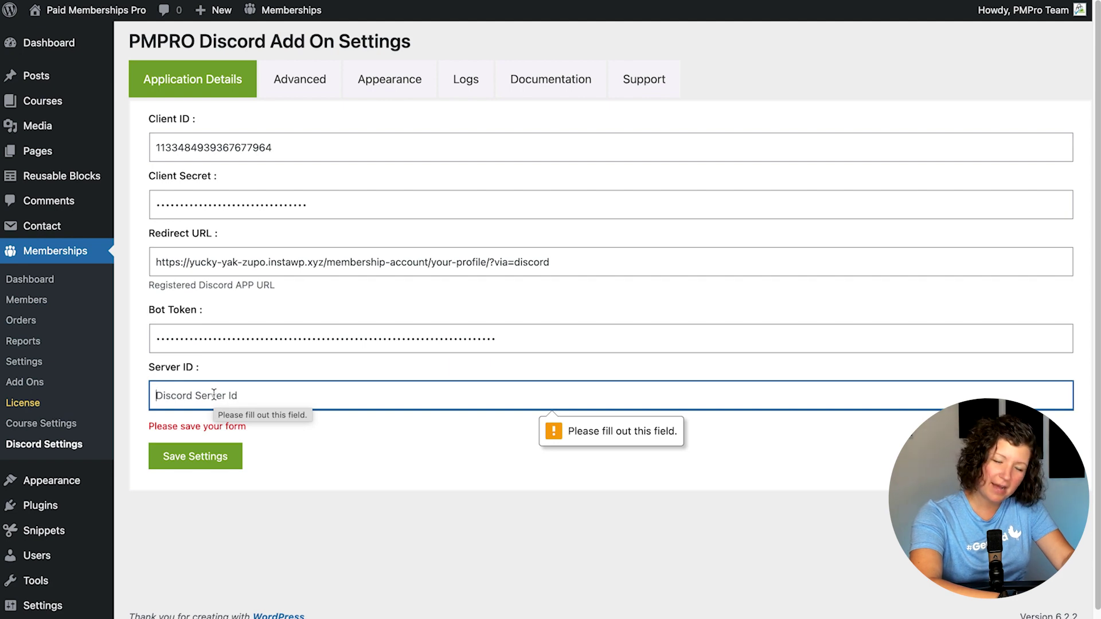
{"action": "key", "text": "super+Tab"}
{"action": "key", "text": "super+Tab"}
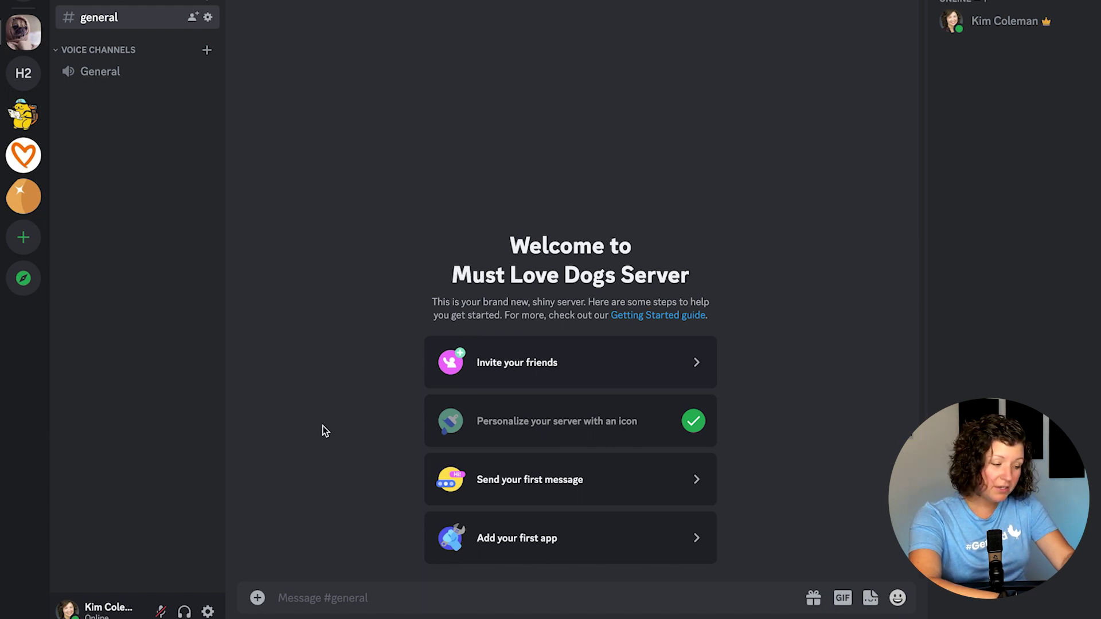
Step: Switch on Developer Mode in Discord's Advanced user settings, then close settings
{"action": "left_click", "coordinate": [207, 612]}
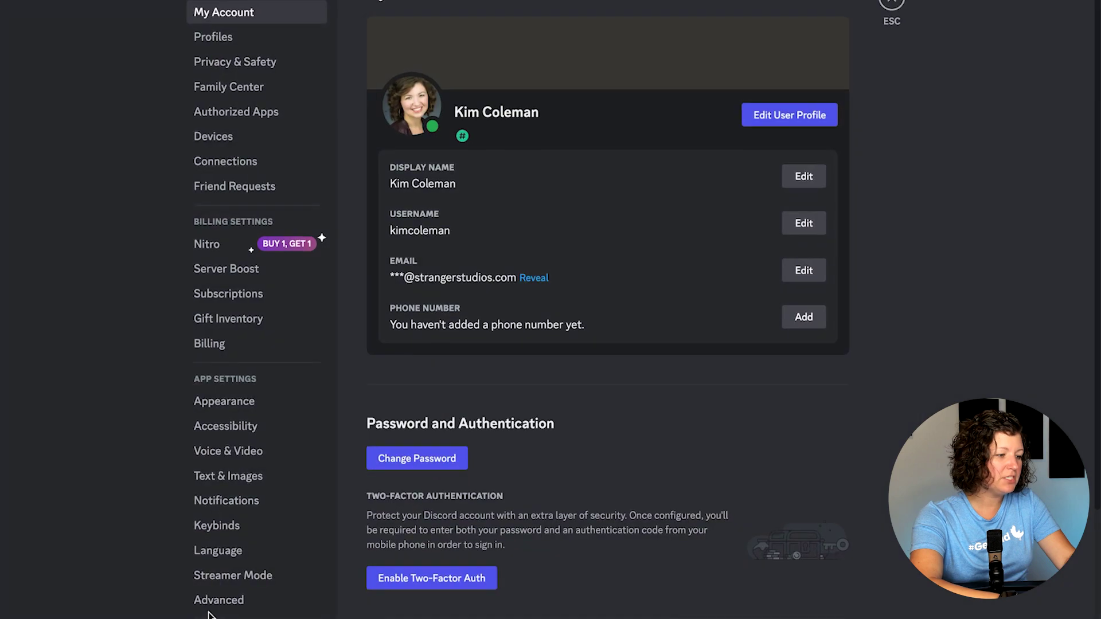
{"action": "left_click", "coordinate": [223, 602]}
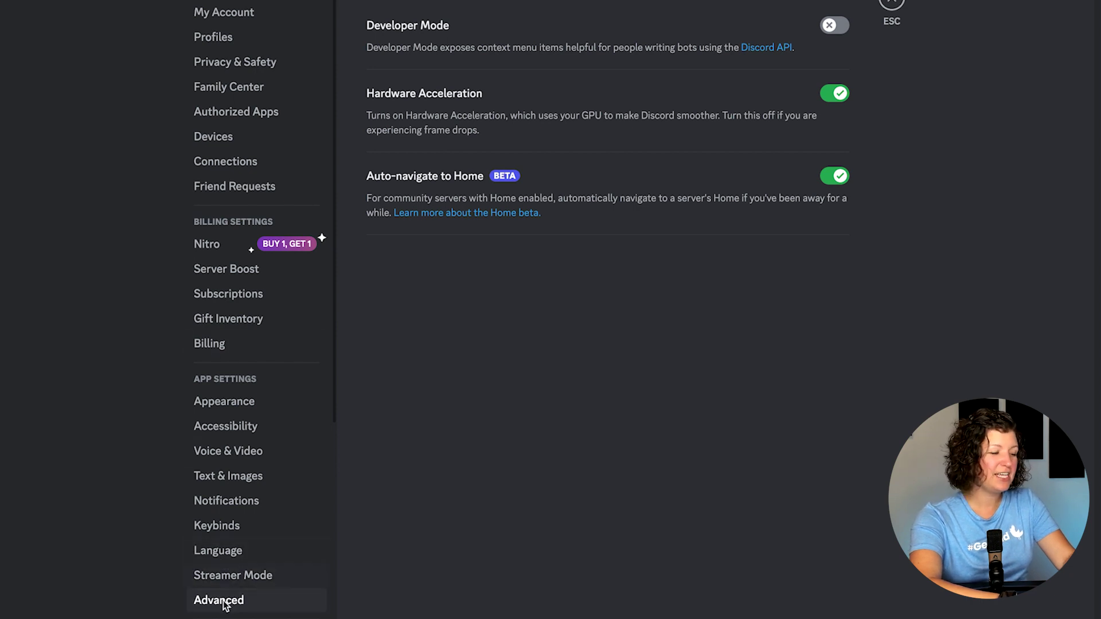
{"action": "left_click", "coordinate": [224, 604]}
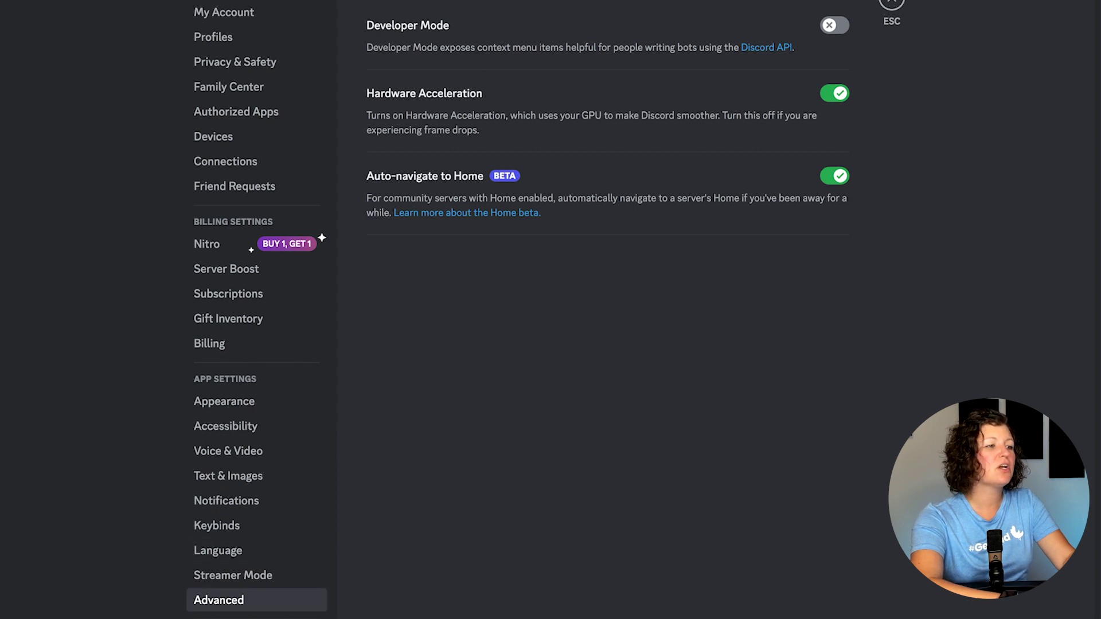
{"action": "left_click", "coordinate": [826, 27]}
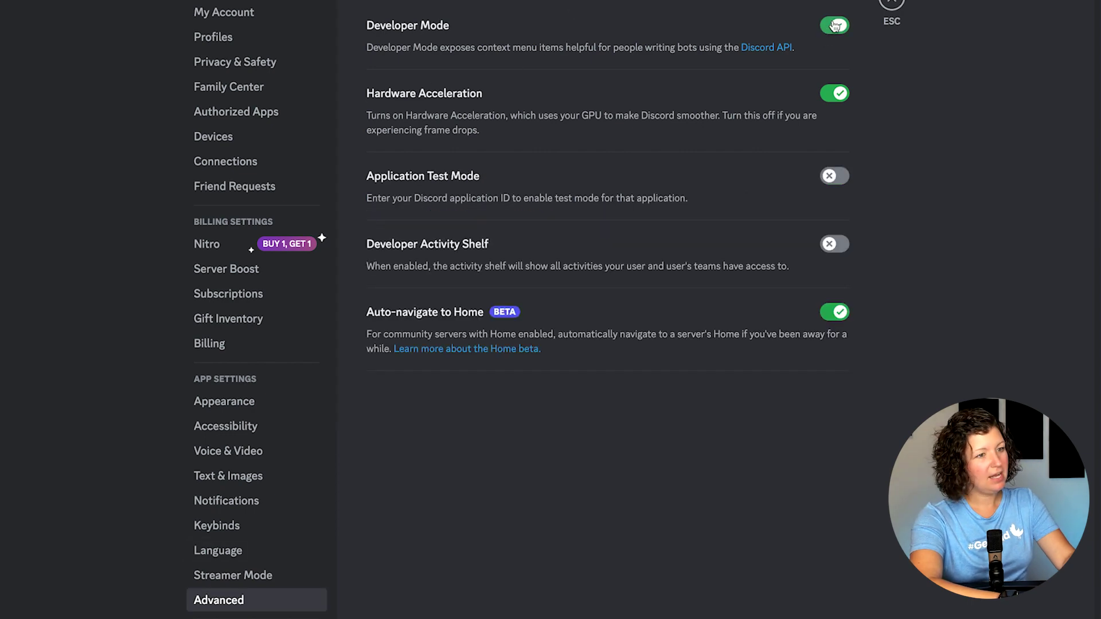
{"action": "left_click", "coordinate": [892, 5]}
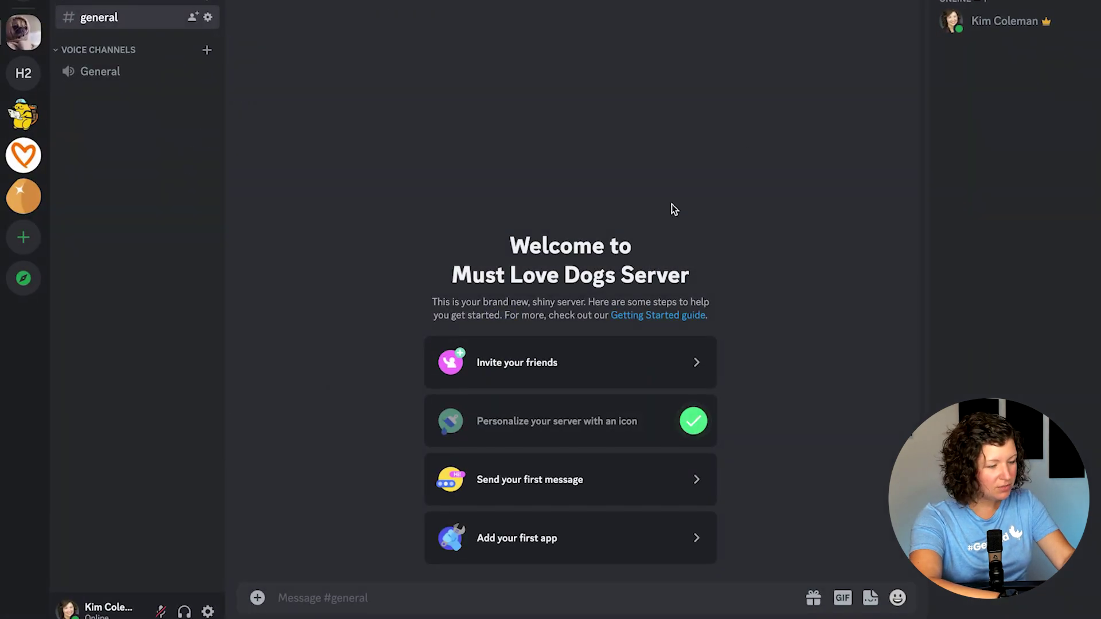
Step: Copy the Must Love Dogs server's ID from its context menu
{"action": "right_click", "coordinate": [20, 39]}
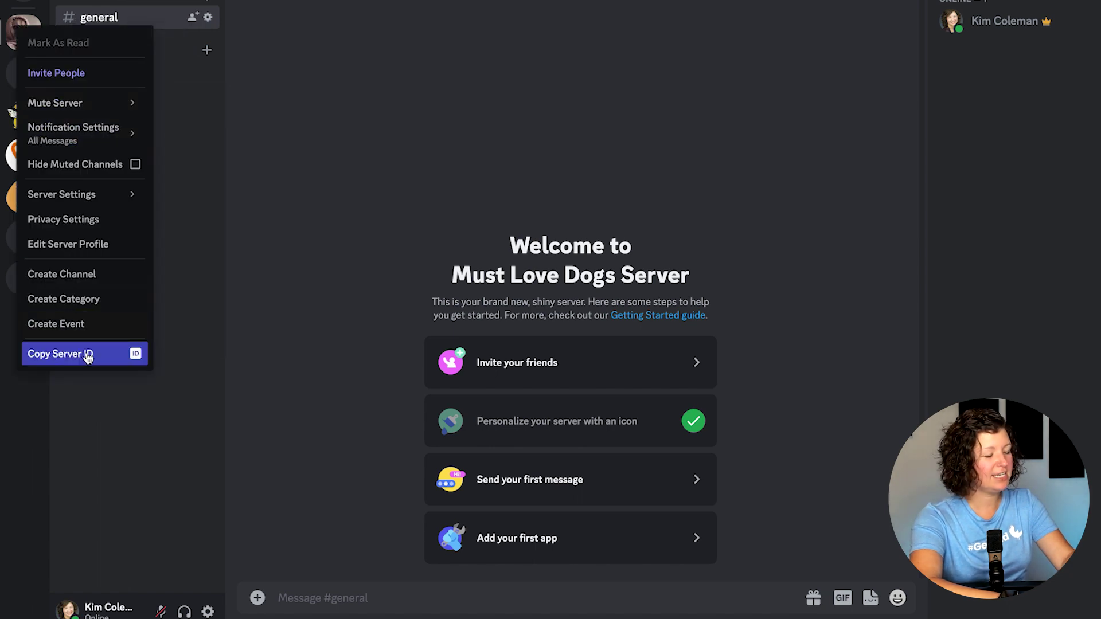
{"action": "left_click", "coordinate": [329, 122]}
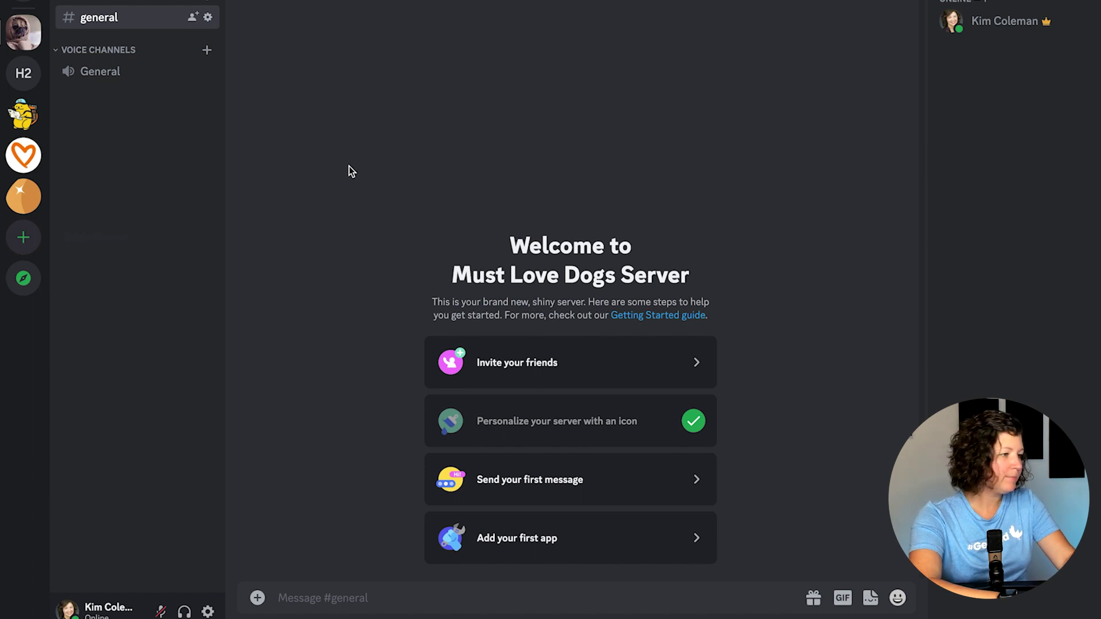
{"action": "right_click", "coordinate": [27, 30]}
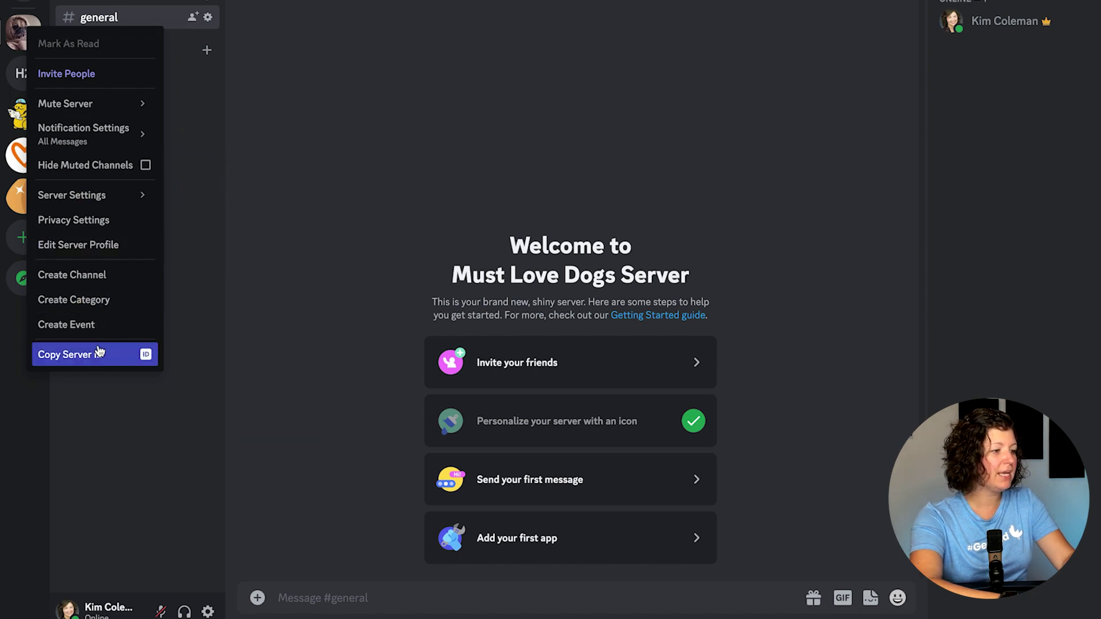
{"action": "left_click", "coordinate": [97, 353]}
Step: Paste the ID into Server ID, save the add-on settings, and start connecting the bot
{"action": "key", "text": "super+Tab"}
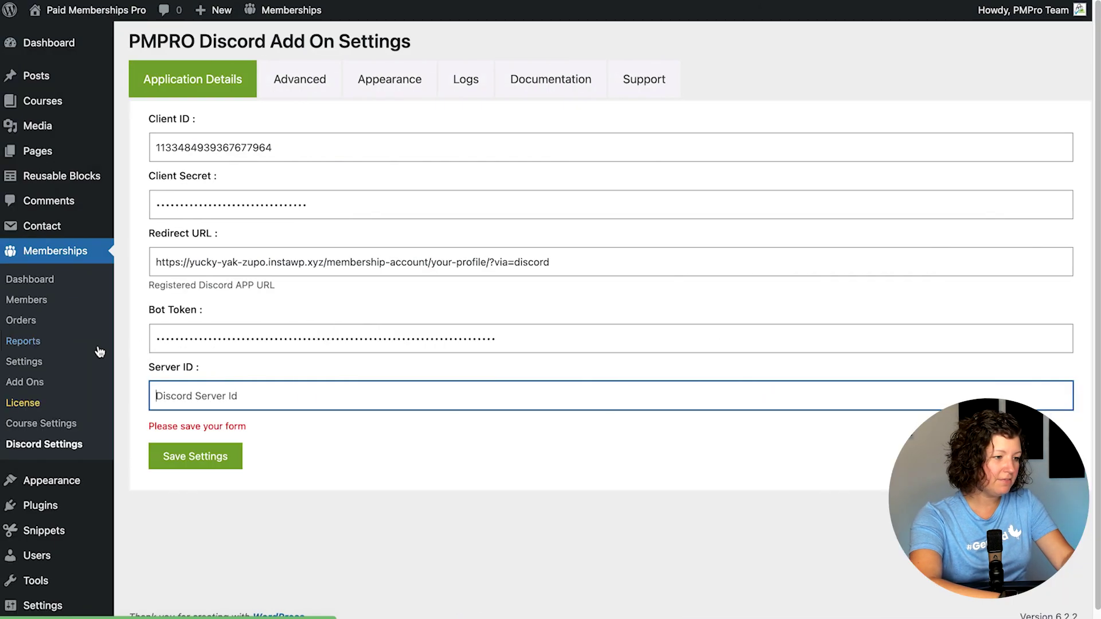
{"action": "left_click", "coordinate": [191, 403]}
{"action": "key", "text": "super+v"}
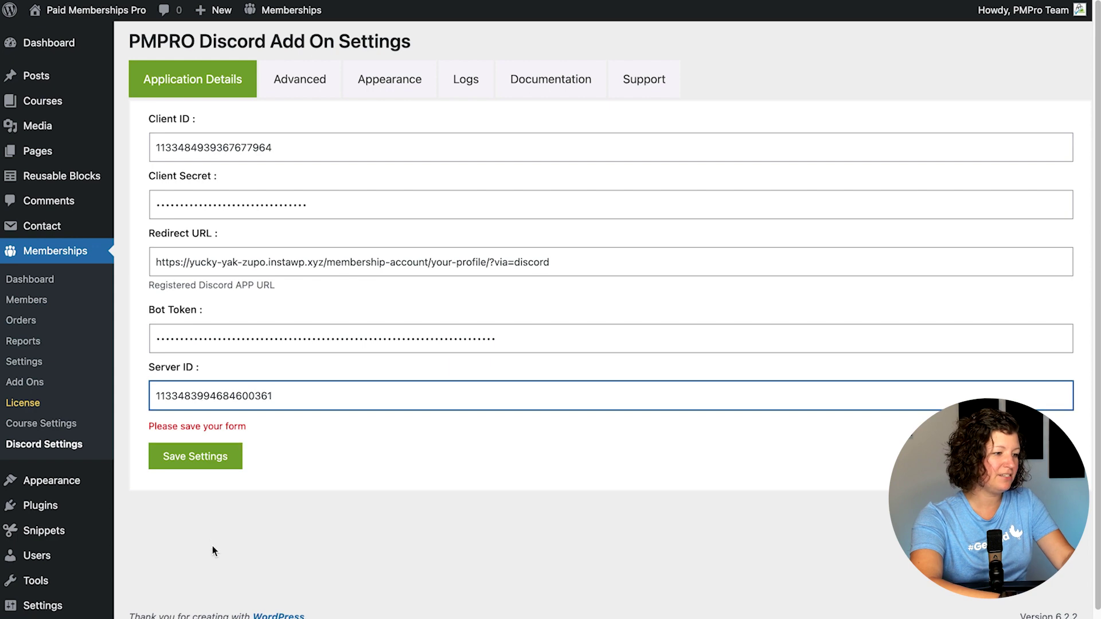
{"action": "left_click", "coordinate": [212, 546]}
{"action": "left_click", "coordinate": [197, 447]}
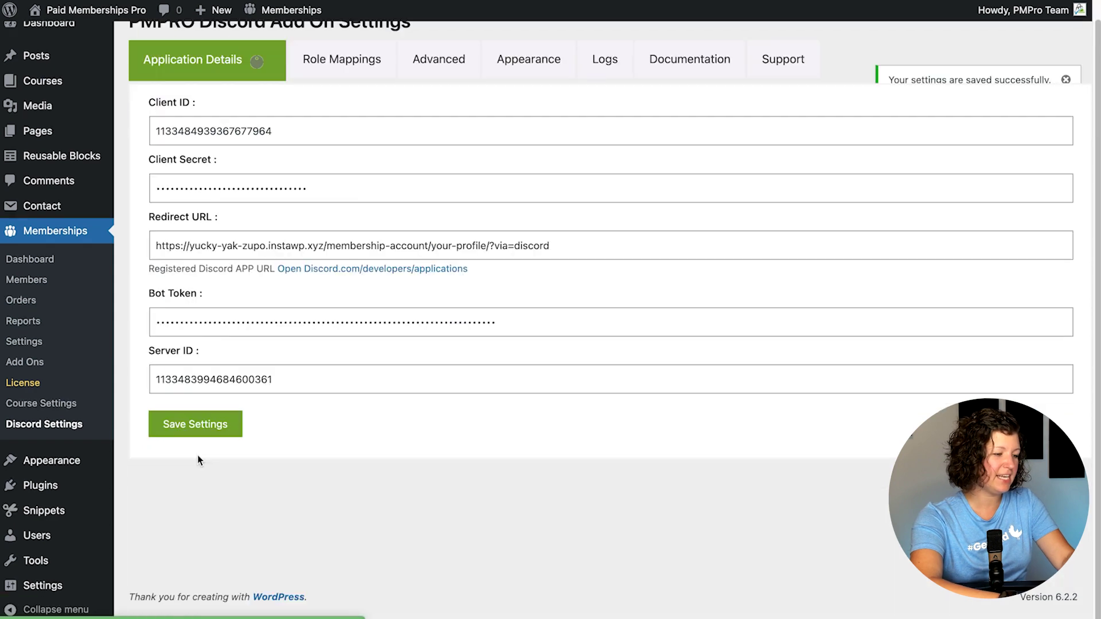
{"action": "left_click", "coordinate": [310, 424]}
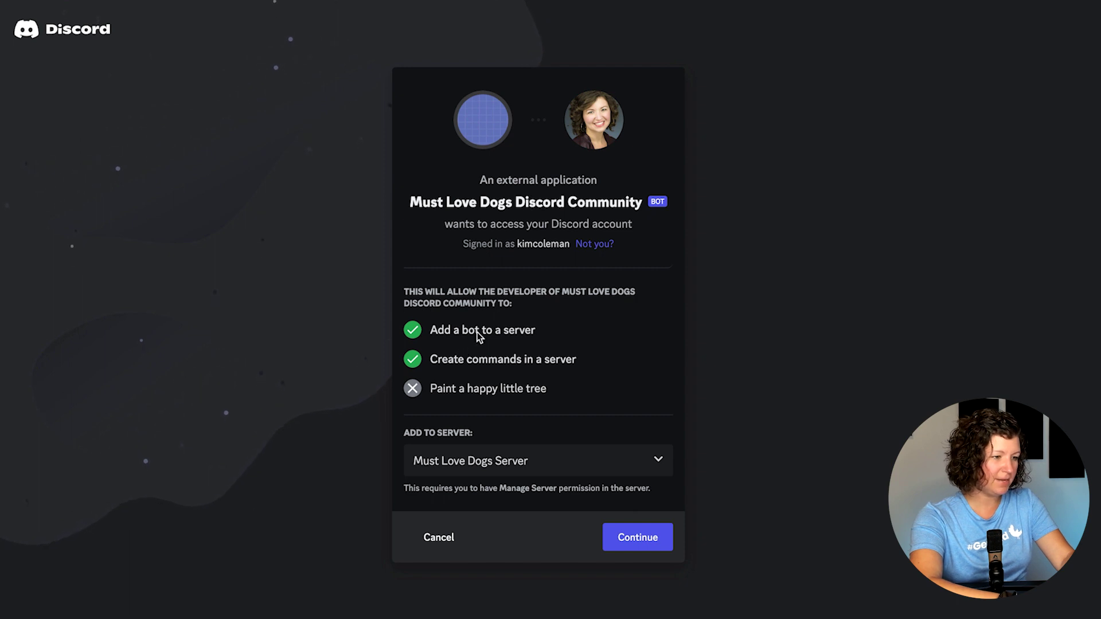
Step: Authorize the bot for Must Love Dogs Server with administrator permission and pass the hCaptcha
{"action": "left_click", "coordinate": [635, 538]}
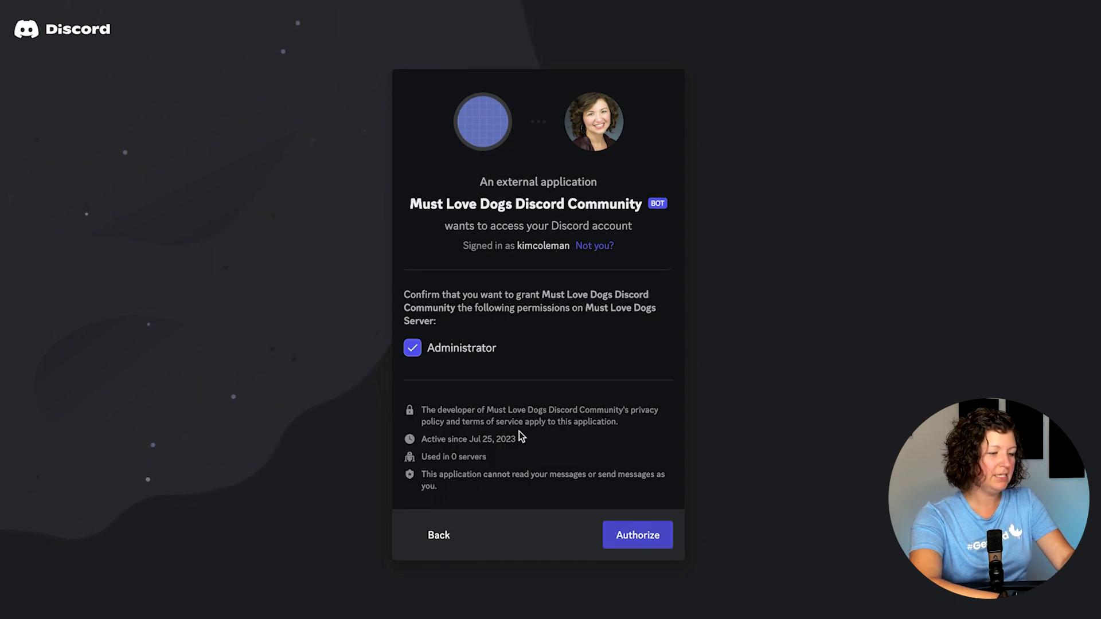
{"action": "left_click", "coordinate": [638, 545]}
{"action": "left_click", "coordinate": [460, 387]}
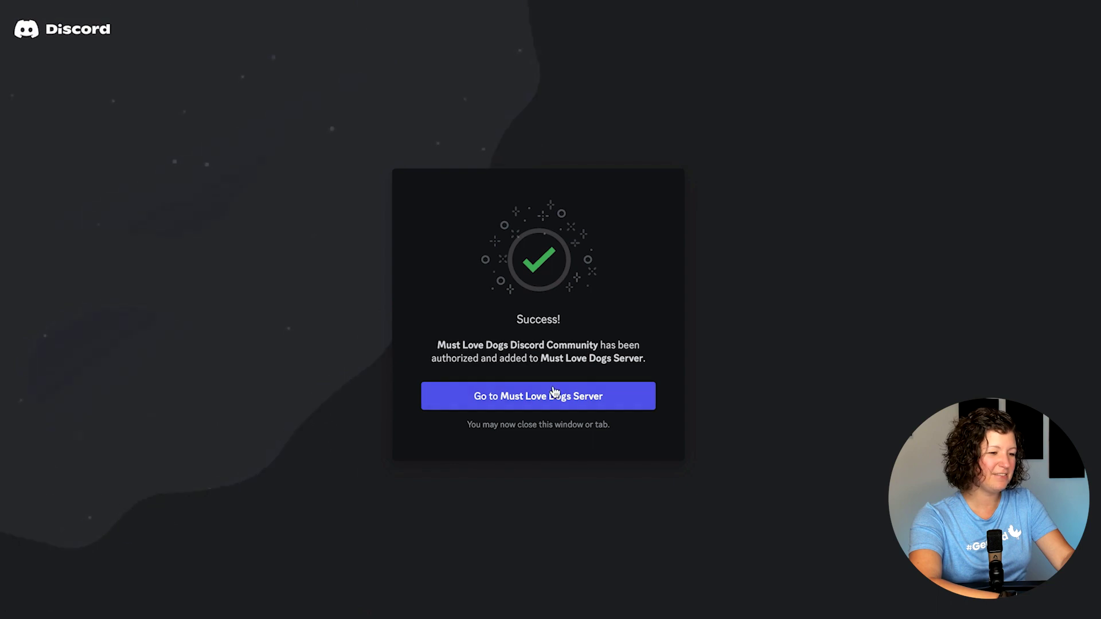
{"action": "left_click", "coordinate": [549, 398]}
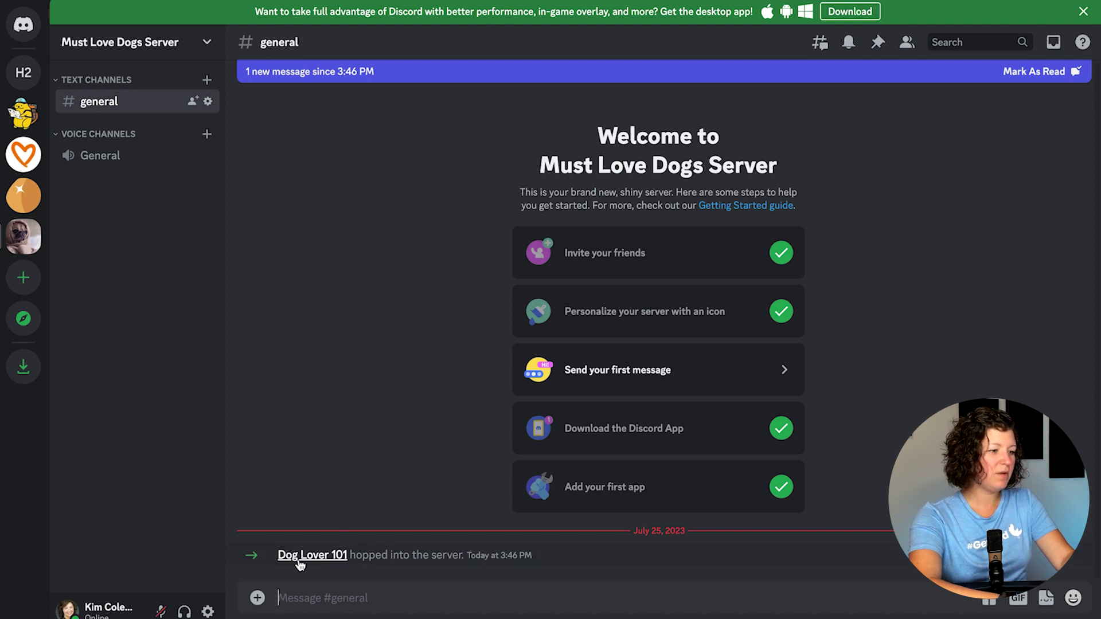
Step: Check the Discord member list for Dog Lover 101, then return to the browser
{"action": "key", "text": "super+Tab"}
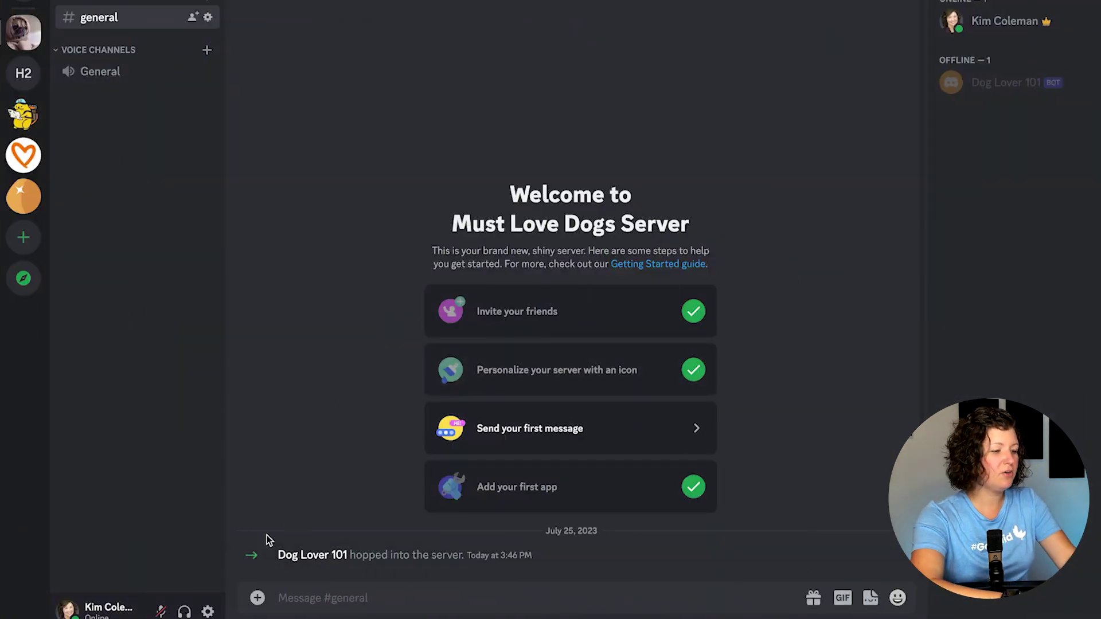
{"action": "key", "text": "super+Tab"}
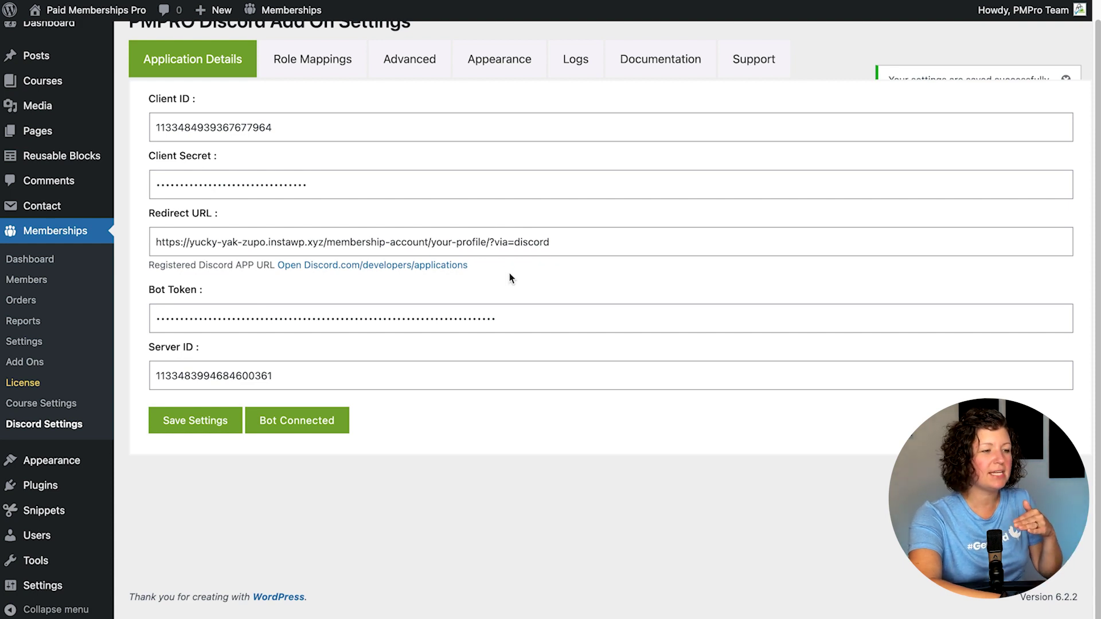
Step: Copy the [discord_connect_button] shortcode from the add-on's Advanced settings
{"action": "left_click", "coordinate": [339, 60]}
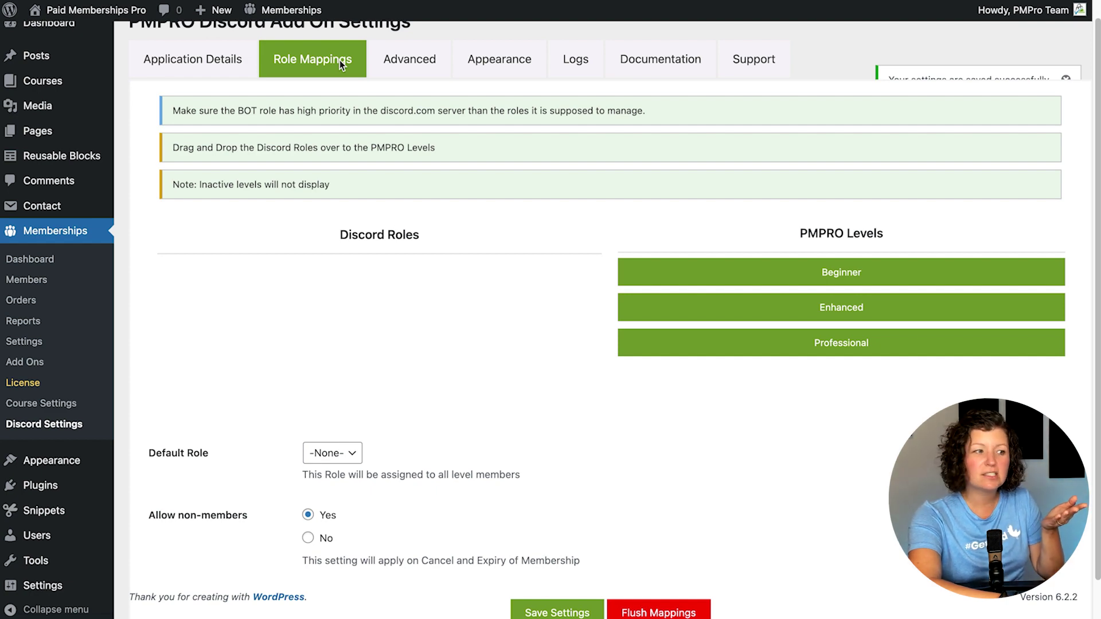
{"action": "left_click", "coordinate": [408, 60]}
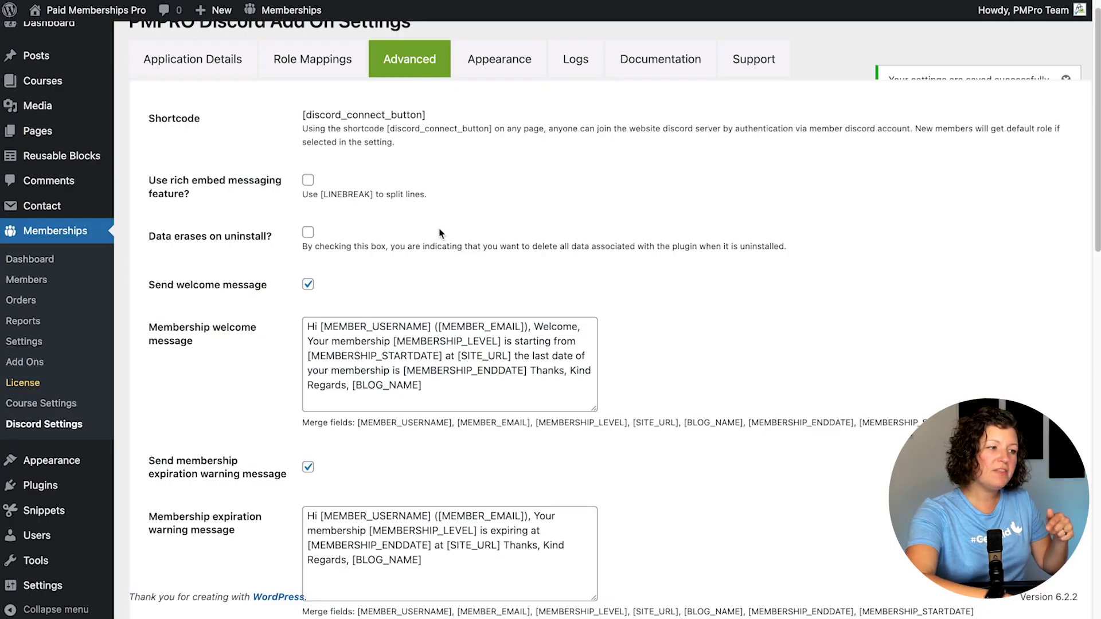
{"action": "left_click_drag", "start_coordinate": [304, 115], "coordinate": [429, 119]}
{"action": "key", "text": "ctrl+c"}
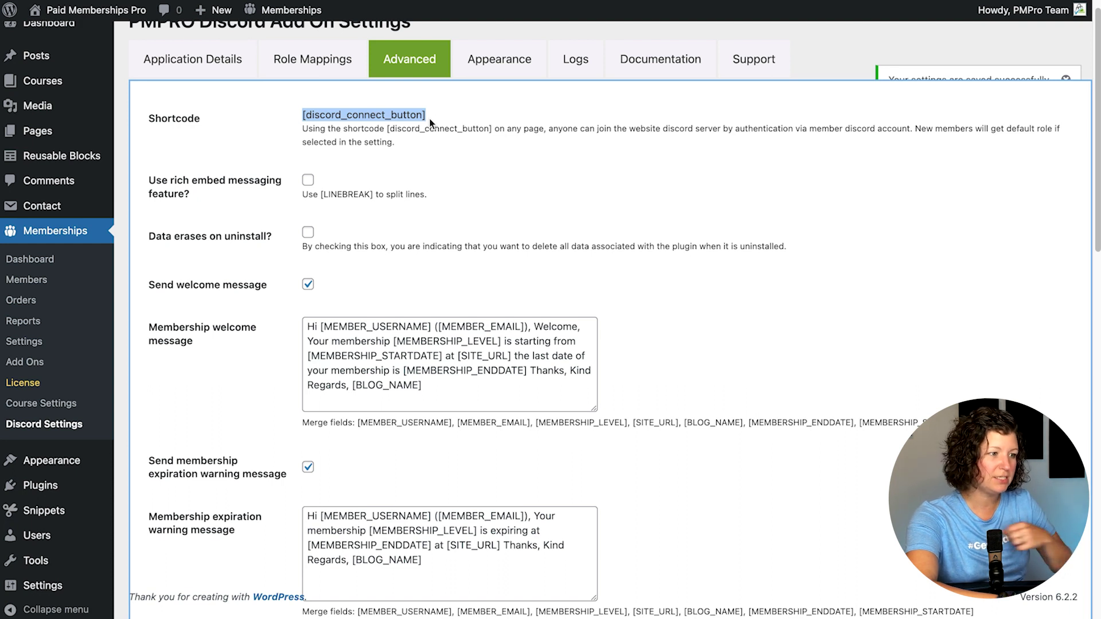
Step: Review the add-on's Appearance, Logs and Documentation sections
{"action": "left_click", "coordinate": [495, 59]}
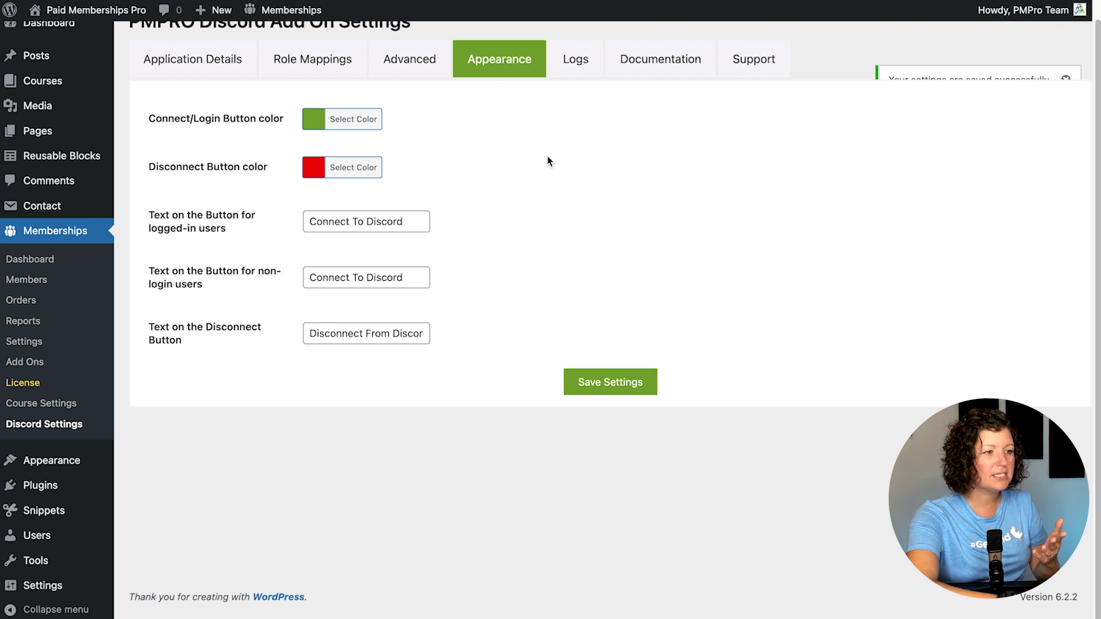
{"action": "left_click", "coordinate": [571, 77]}
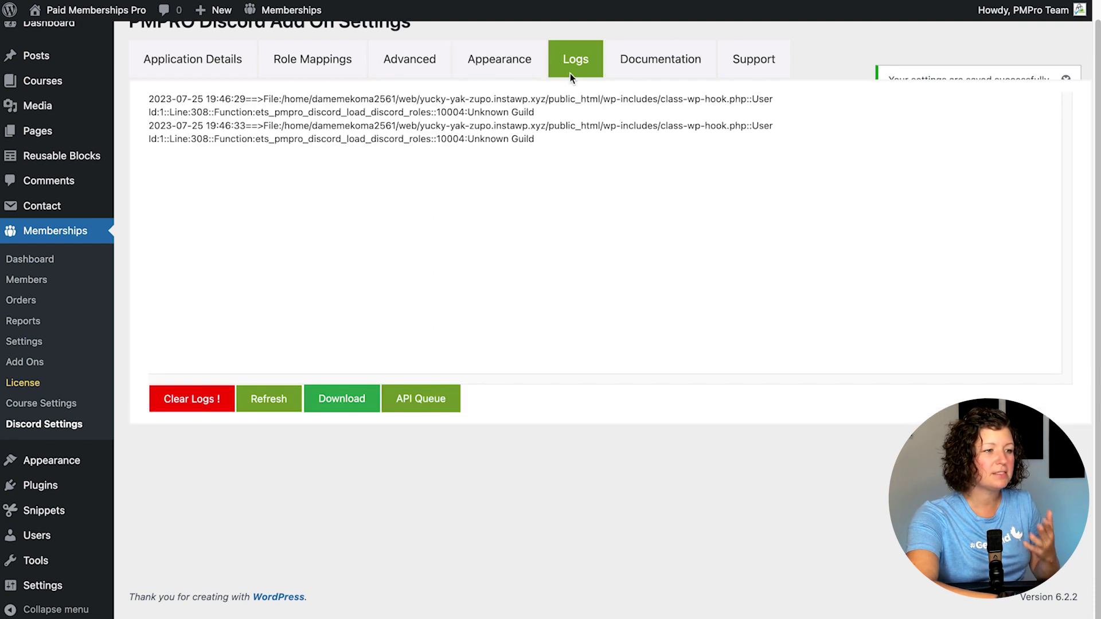
{"action": "left_click", "coordinate": [661, 75]}
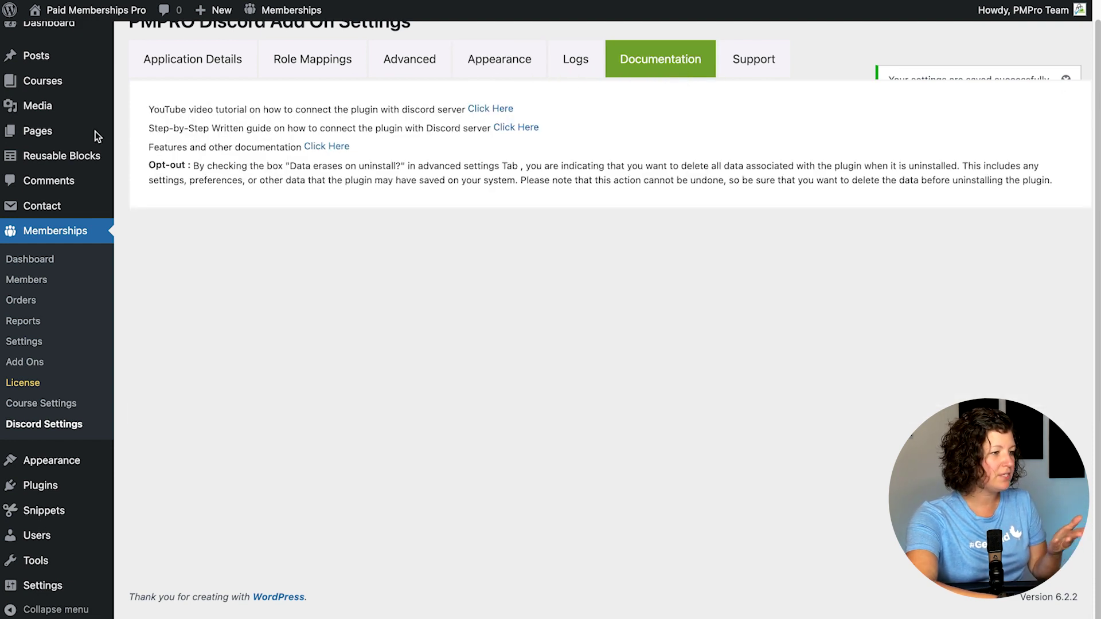
{"action": "scroll", "coordinate": [160, 198], "scroll_direction": "up", "scroll_amount": 1}
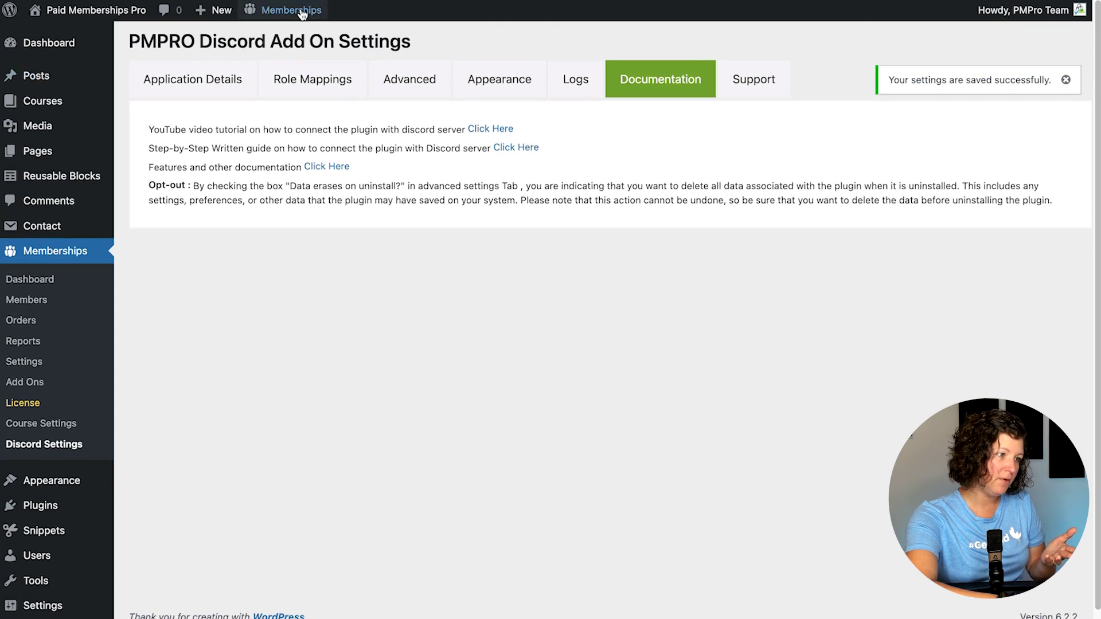
Step: Go to the Memberships Settings Pages list to reach the Membership Confirmation page
{"action": "mouse_move", "coordinate": [302, 13]}
{"action": "left_click", "coordinate": [303, 110]}
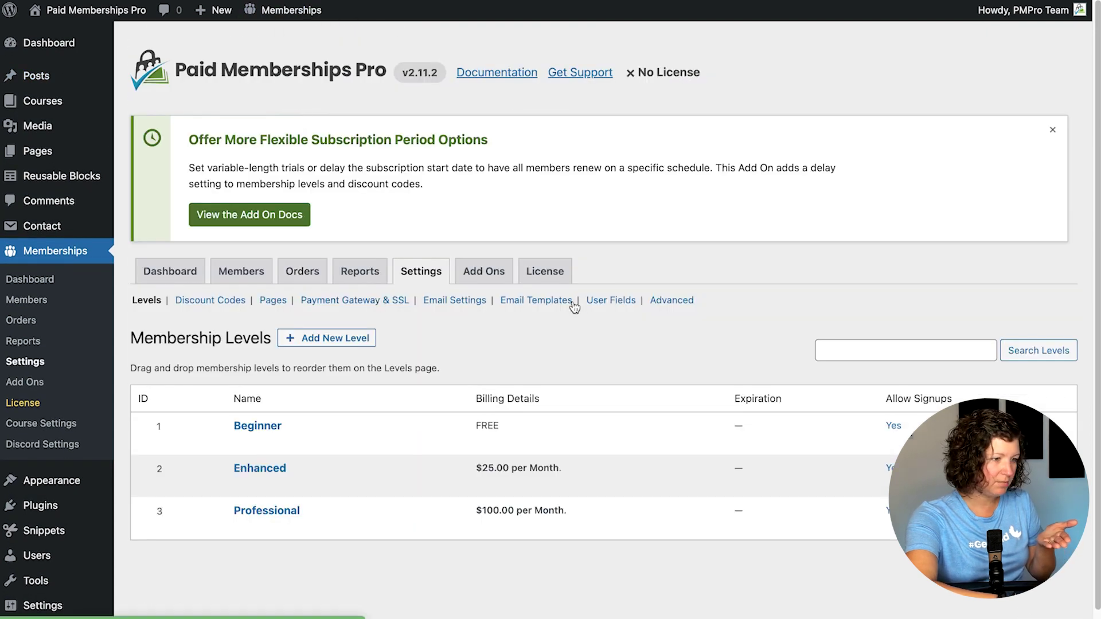
{"action": "left_click", "coordinate": [273, 300]}
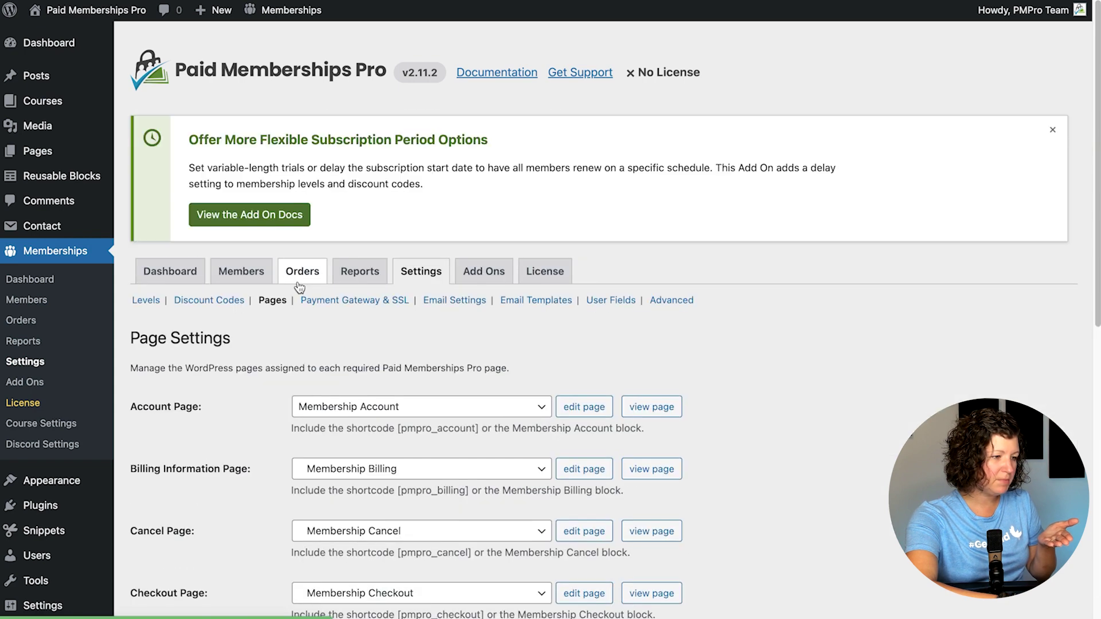
{"action": "scroll", "coordinate": [299, 286], "scroll_direction": "down", "scroll_amount": 4}
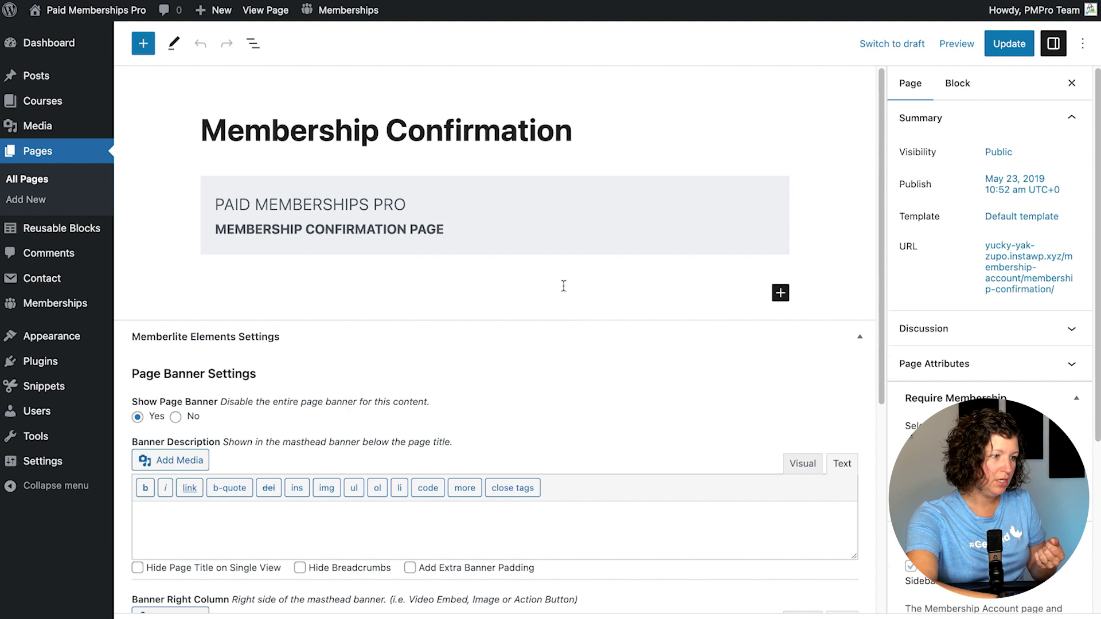
Step: Add a heading reading 'Connect With Our Community on Discord' below the page banner
{"action": "left_click", "coordinate": [502, 285]}
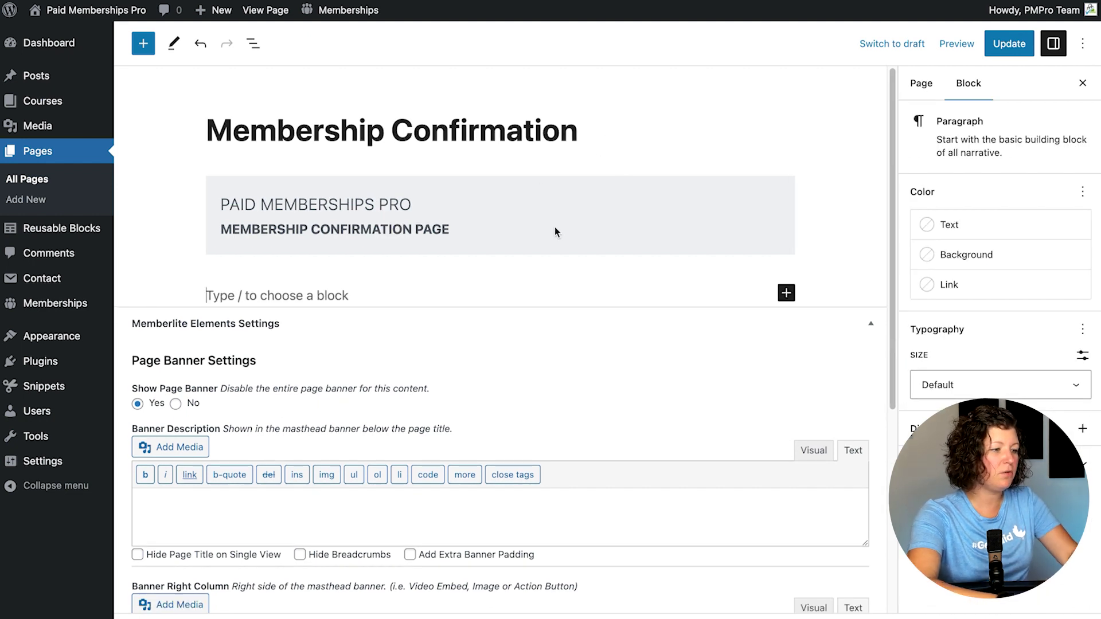
{"action": "type", "text": "/head"}
{"action": "key", "text": "Return"}
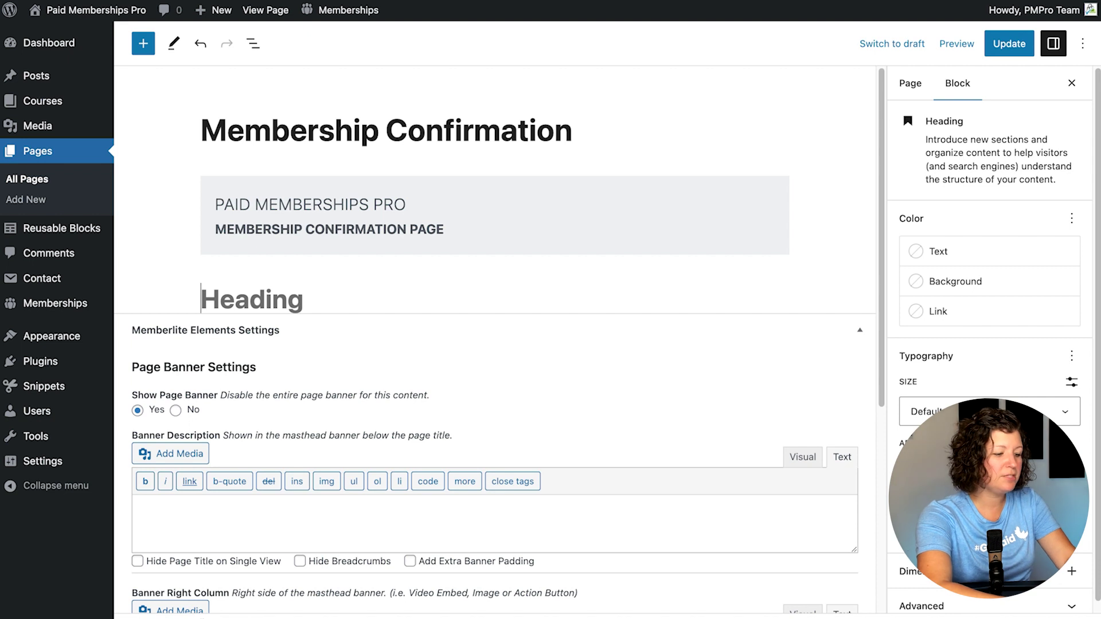
{"action": "type", "text": "Cone"}
{"action": "key", "text": "BackSpace"}
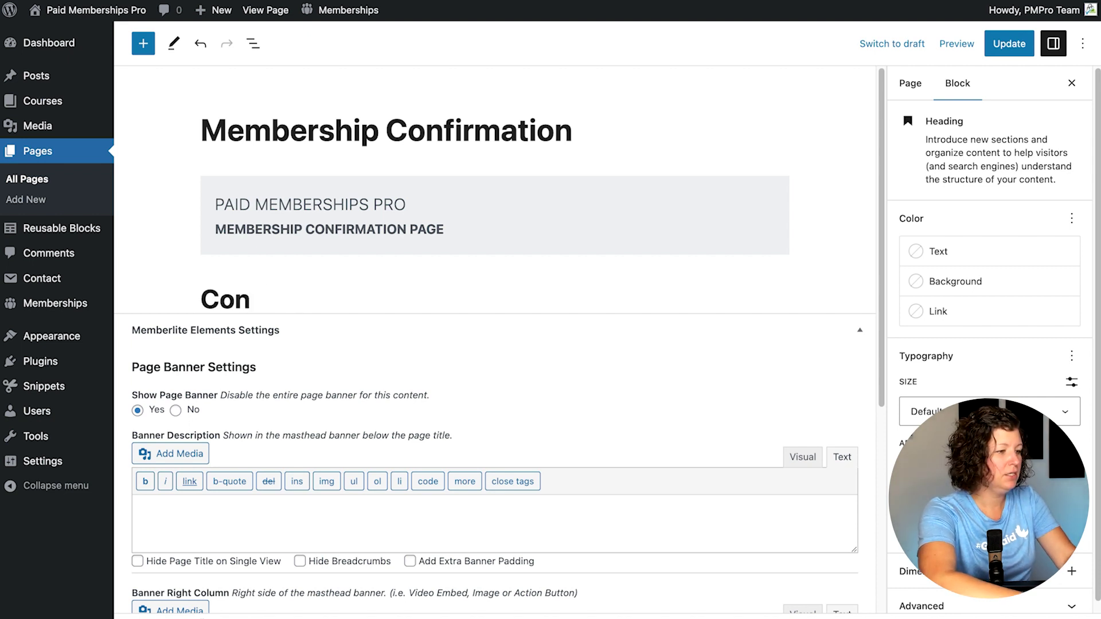
{"action": "type", "text": "nec t"}
{"action": "key", "text": "BackSpace"}
{"action": "key", "text": "BackSpace"}
{"action": "type", "text": "t With"}
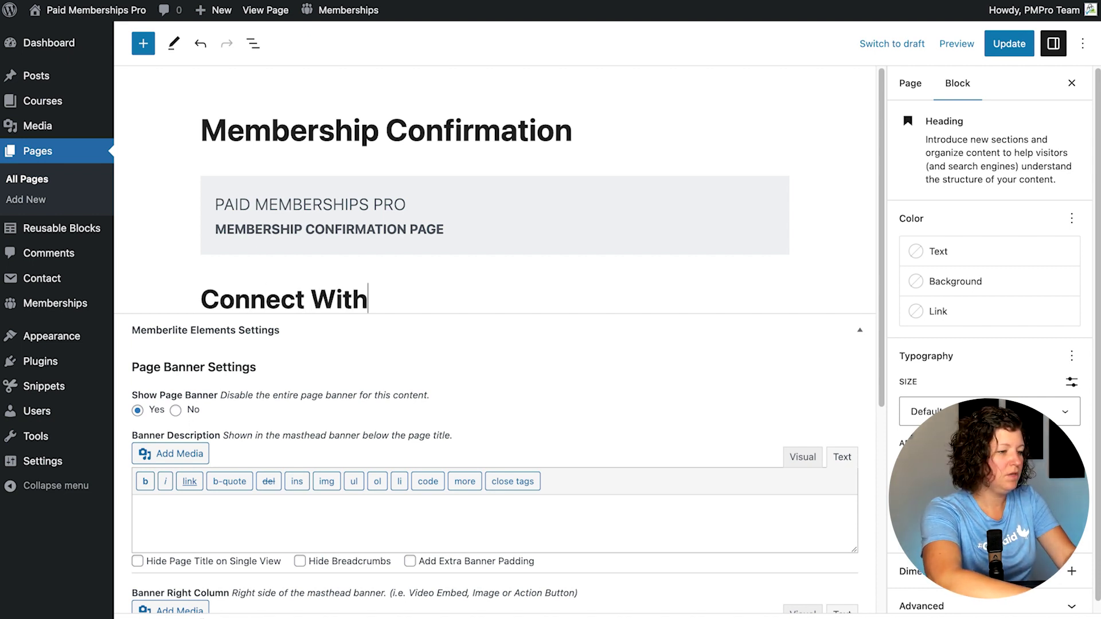
{"action": "type", "text": " Our Commun"}
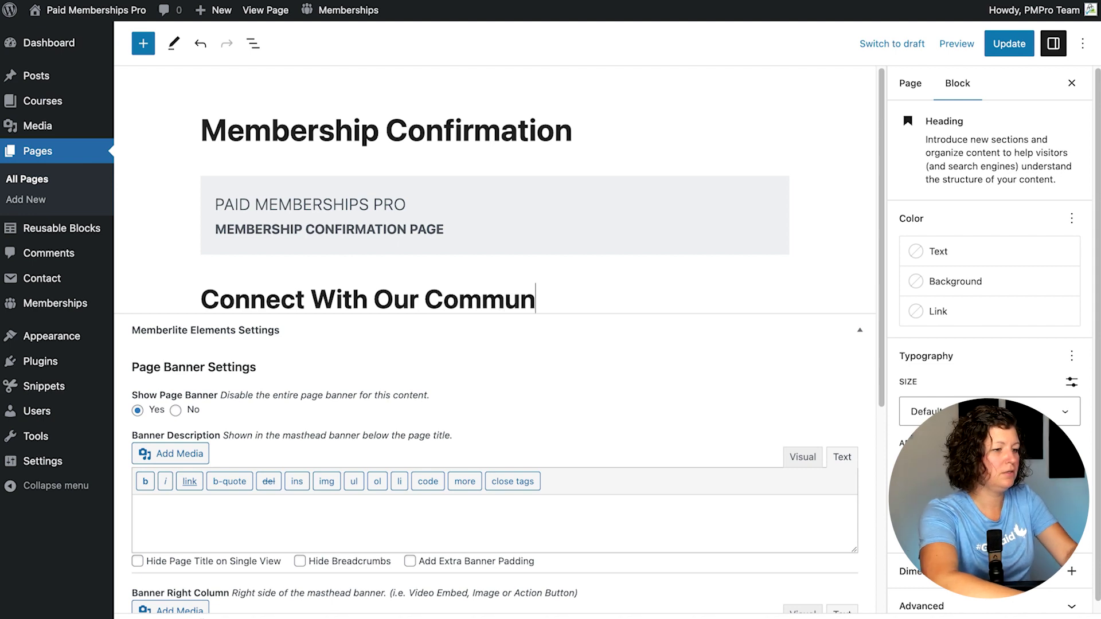
{"action": "type", "text": "ity on Discov"}
{"action": "key", "text": "BackSpace"}
{"action": "type", "text": "rd"}
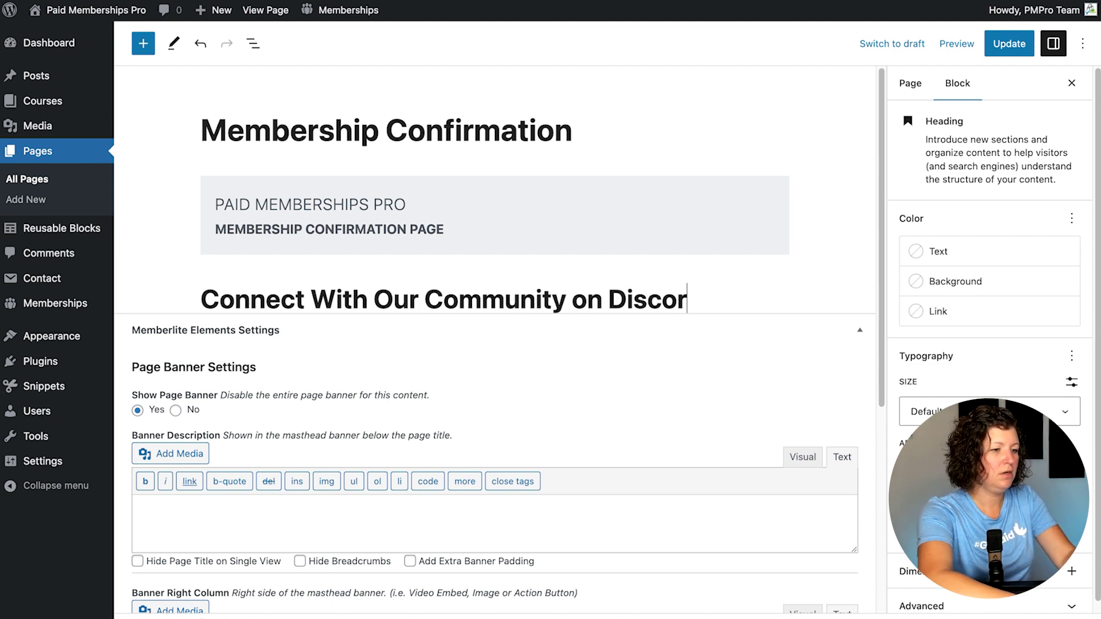
{"action": "key", "text": "Return"}
Step: Insert a Shortcode block containing the pasted [discord_connect_button] shortcode
{"action": "type", "text": "/so"}
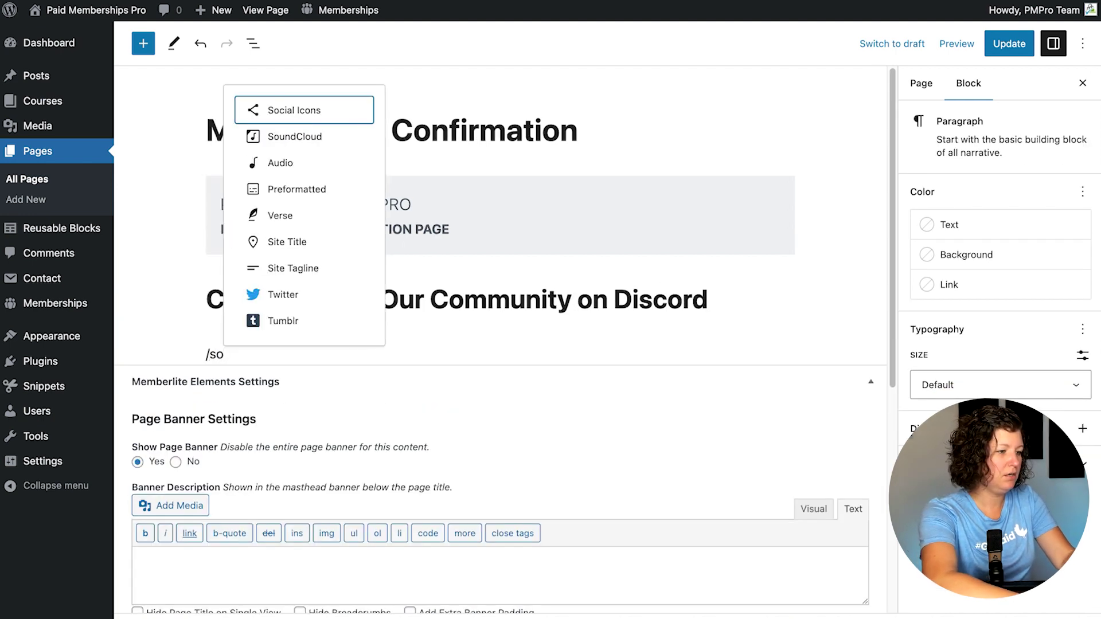
{"action": "key", "text": "BackSpace"}
{"action": "type", "text": "ho"}
{"action": "key", "text": "Return"}
{"action": "key", "text": "ctrl+v"}
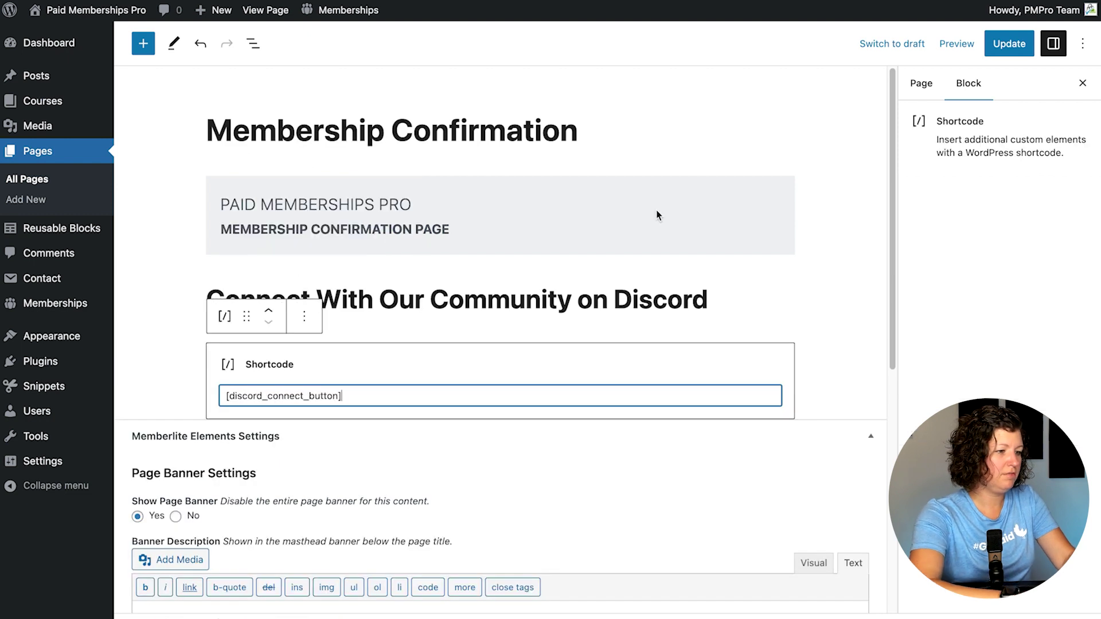
Step: Make the Discord heading an H3, update the page and view it live
{"action": "left_click", "coordinate": [706, 296]}
{"action": "left_click", "coordinate": [322, 253]}
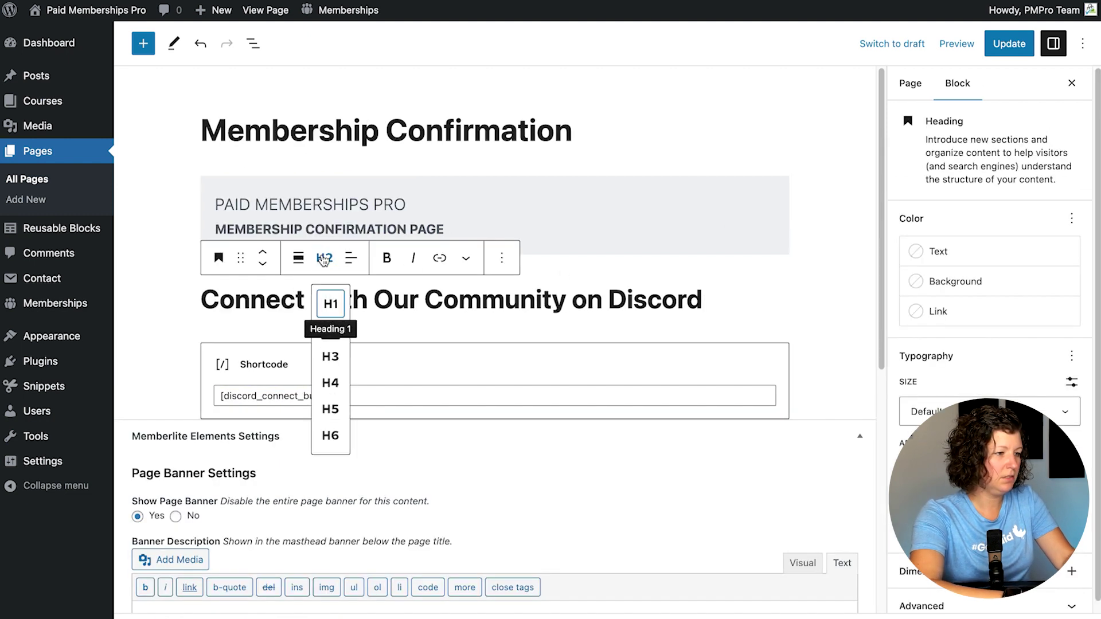
{"action": "left_click", "coordinate": [339, 358]}
{"action": "left_click", "coordinate": [998, 45]}
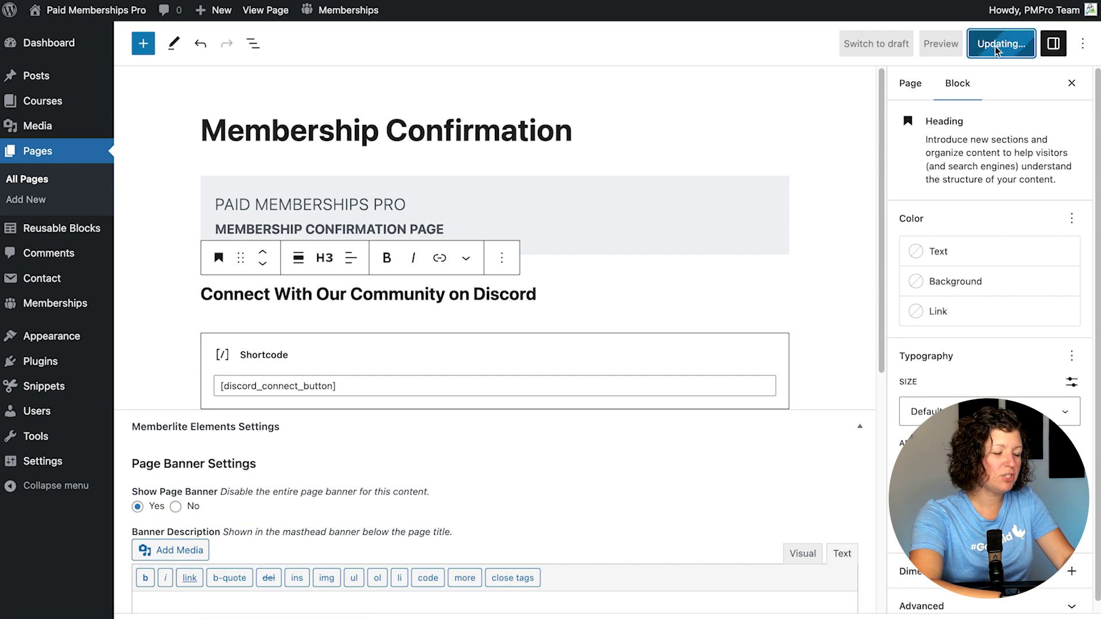
{"action": "left_click", "coordinate": [266, 10]}
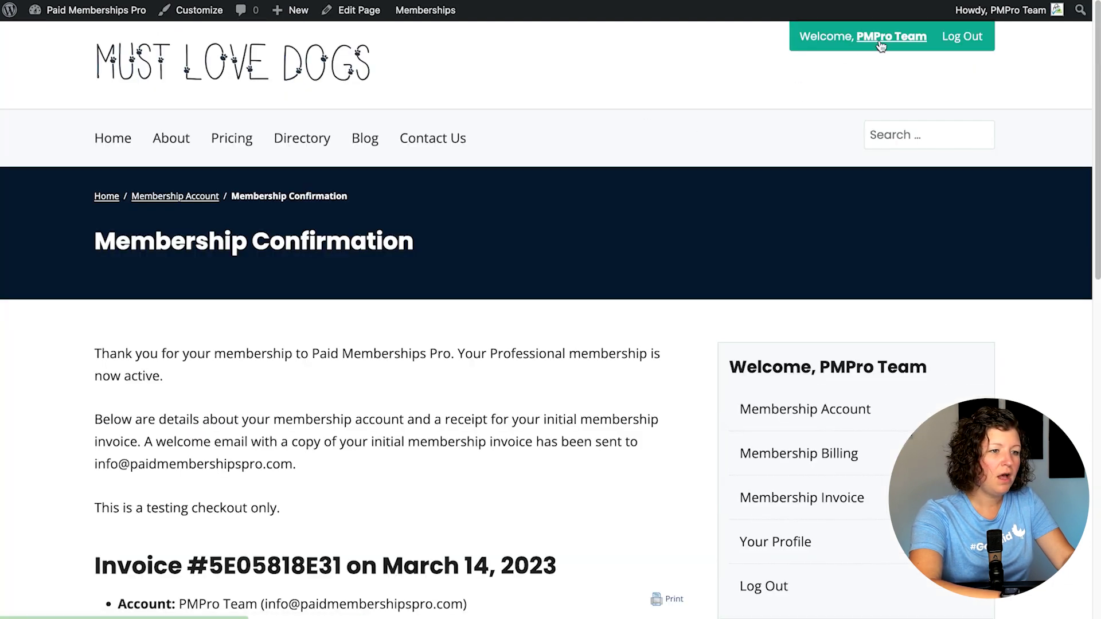
Step: Open the member's Edit Profile page and scroll down to the Discord connection button
{"action": "left_click", "coordinate": [892, 36]}
{"action": "scroll", "coordinate": [713, 222], "scroll_direction": "down", "scroll_amount": 5}
{"action": "left_click", "coordinate": [722, 295]}
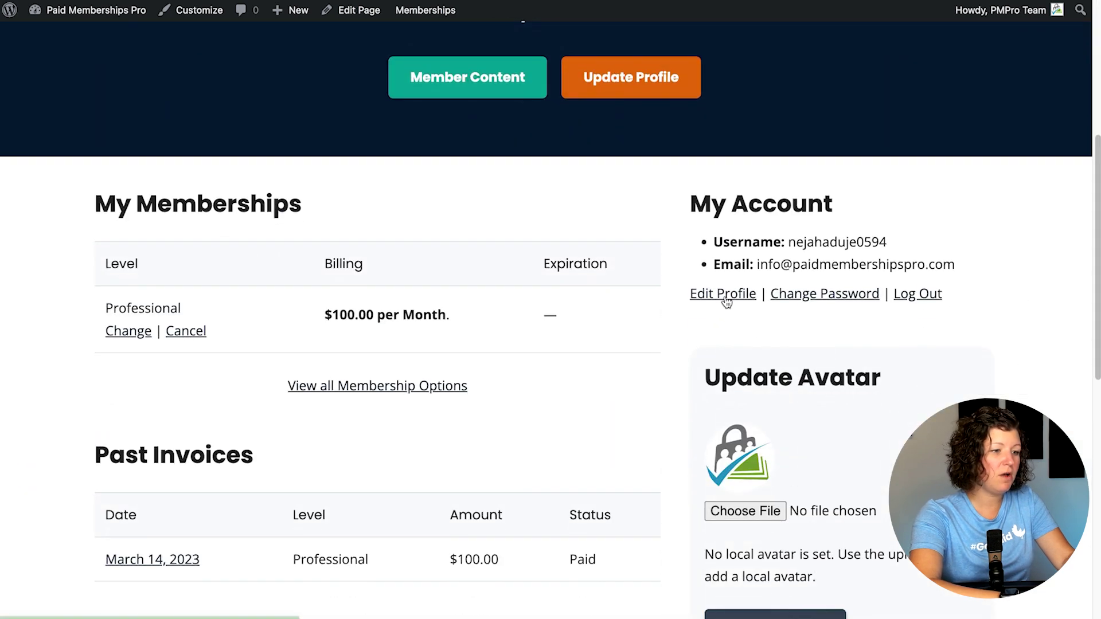
{"action": "scroll", "coordinate": [415, 218], "scroll_direction": "down", "scroll_amount": 1}
{"action": "scroll", "coordinate": [415, 217], "scroll_direction": "down", "scroll_amount": 8}
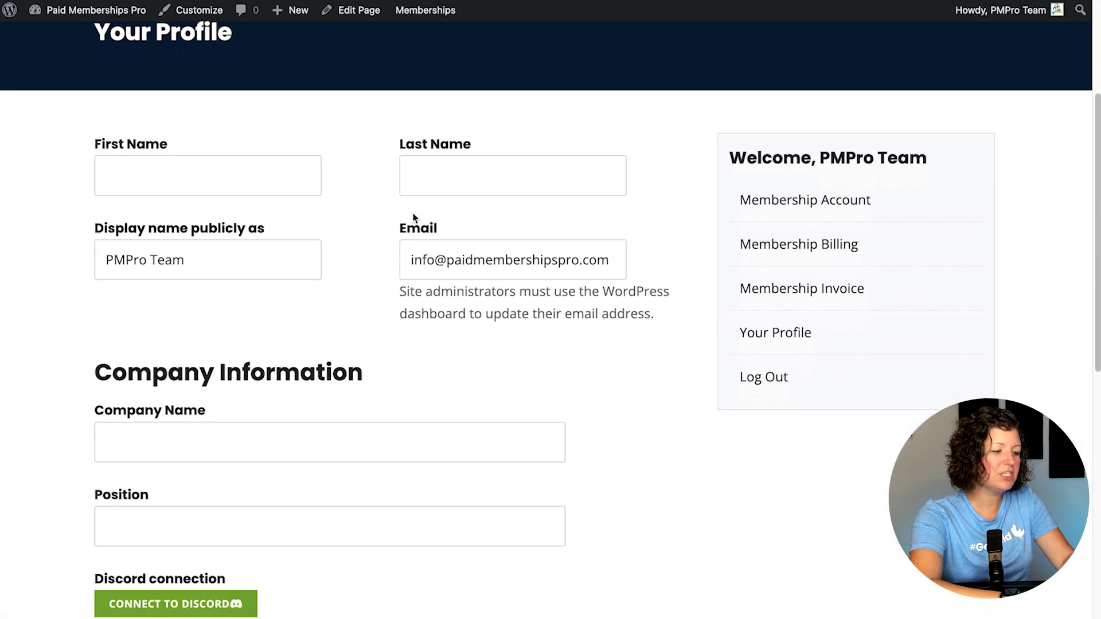
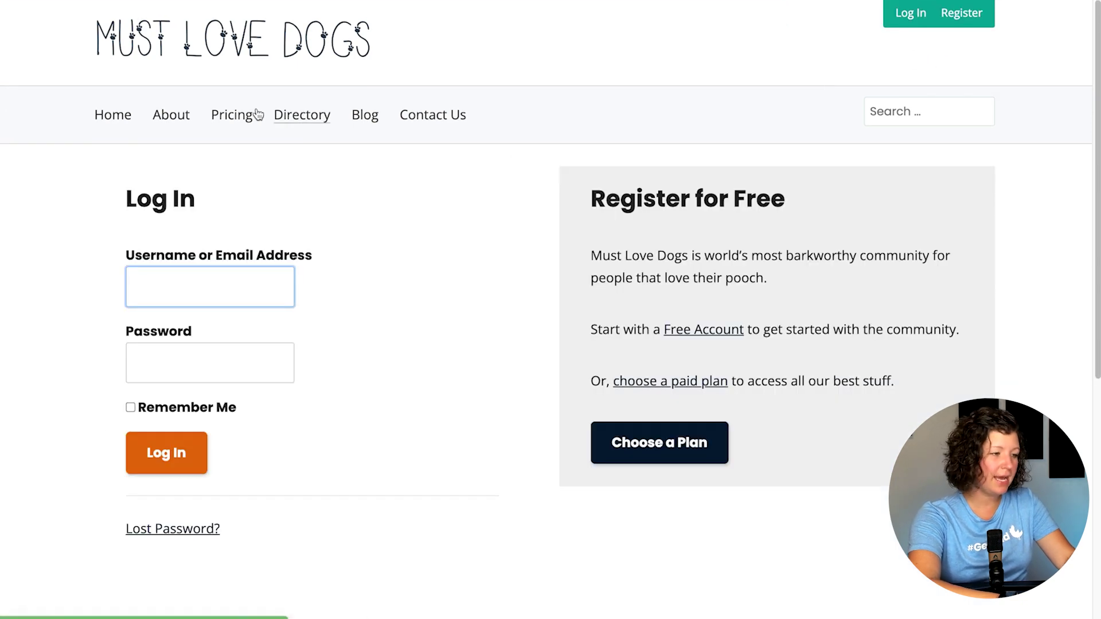
Step: Go to Pricing and choose the free Beginner level to start checkout
{"action": "left_click", "coordinate": [241, 116]}
{"action": "left_click", "coordinate": [233, 442]}
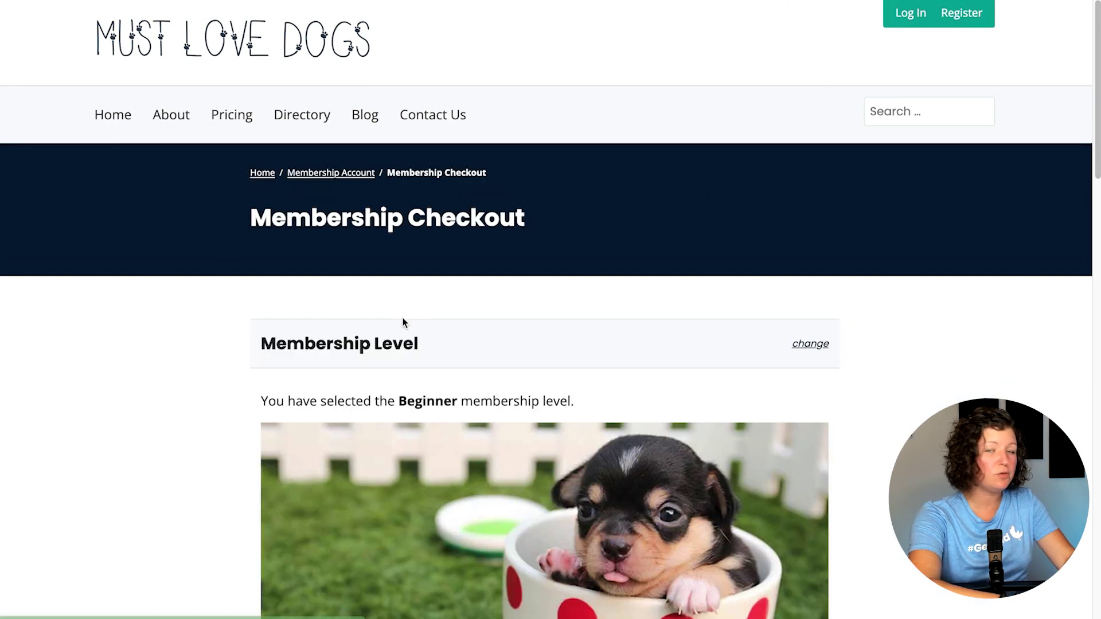
{"action": "scroll", "coordinate": [332, 276], "scroll_direction": "down", "scroll_amount": 6}
{"action": "scroll", "coordinate": [315, 476], "scroll_direction": "down", "scroll_amount": 3}
Step: Fill in a new username and the account password, entered twice
{"action": "left_click", "coordinate": [314, 417]}
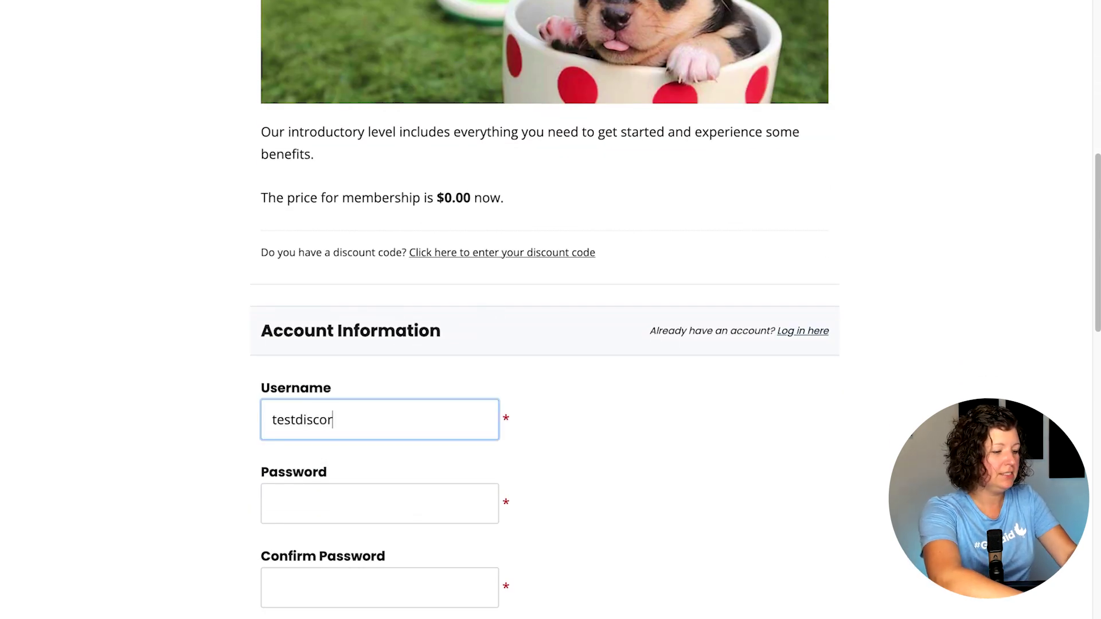
{"action": "type", "text": "testdiscord"}
{"action": "key", "text": "ctrl+a"}
{"action": "key", "text": "ctrl+c"}
{"action": "key", "text": "Tab"}
{"action": "scroll", "coordinate": [281, 447], "scroll_direction": "down", "scroll_amount": 3}
{"action": "key", "text": "ctrl+v"}
{"action": "key", "text": "Tab"}
{"action": "key", "text": "ctrl+v"}
{"action": "key", "text": "Tab"}
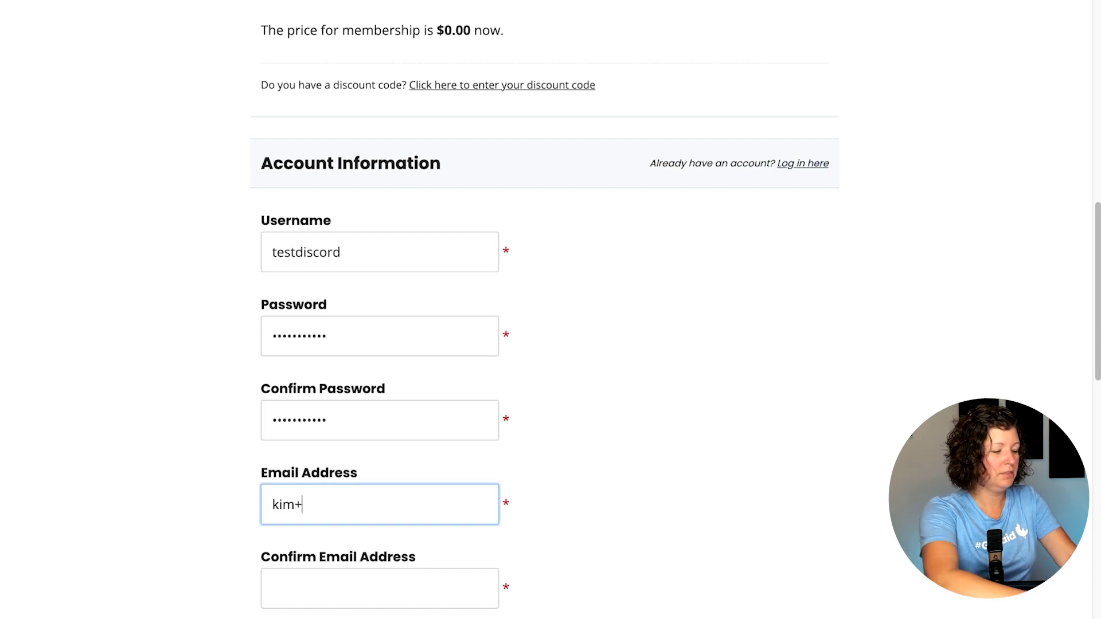
Step: Fill in the member's email address and its confirmation
{"action": "key", "text": "ctrl+v"}
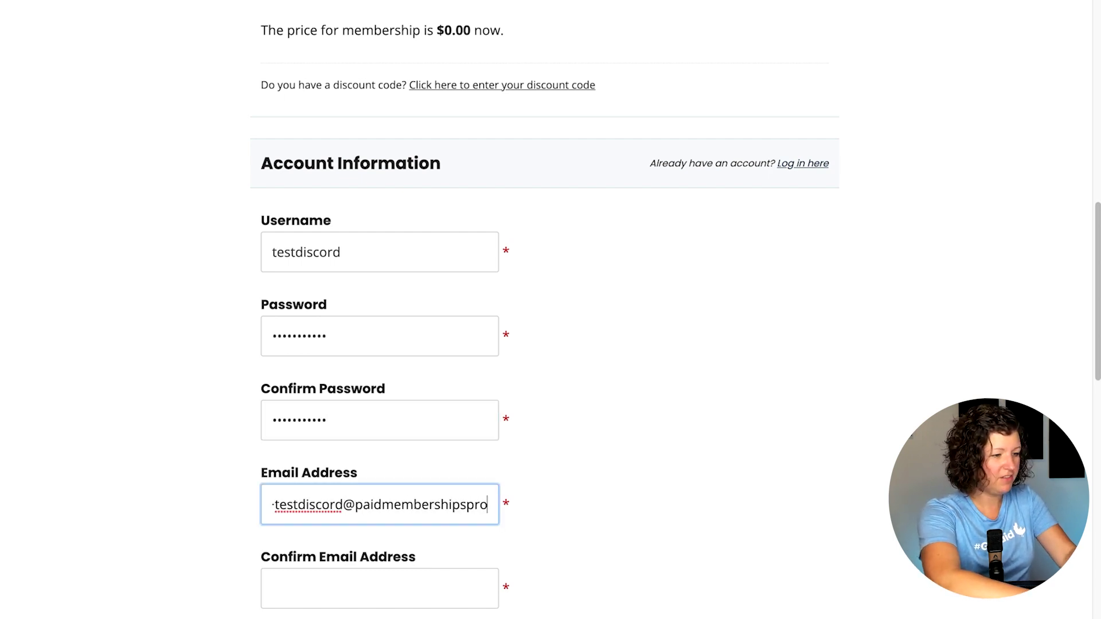
{"action": "key", "text": "ctrl+a"}
{"action": "key", "text": "ctrl+c"}
{"action": "scroll", "coordinate": [215, 484], "scroll_direction": "down", "scroll_amount": 4}
{"action": "left_click", "coordinate": [332, 312]}
{"action": "key", "text": "ctrl+v"}
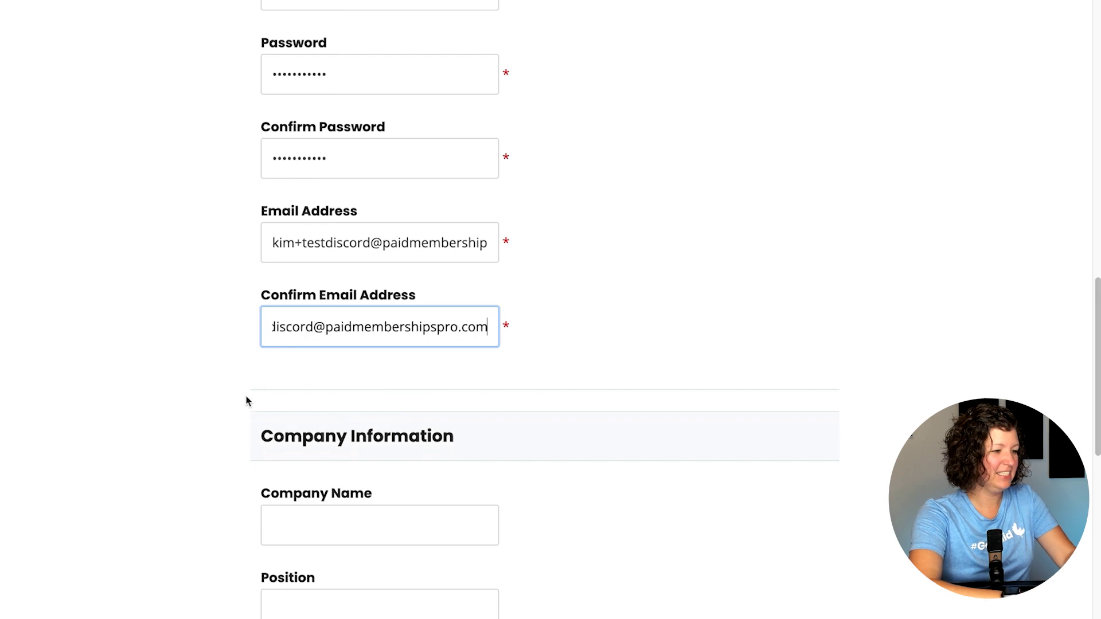
Step: Enter company name 'Paid Memberships Pro' and position 'Founder'
{"action": "scroll", "coordinate": [246, 398], "scroll_direction": "down", "scroll_amount": 2}
{"action": "left_click", "coordinate": [285, 414]}
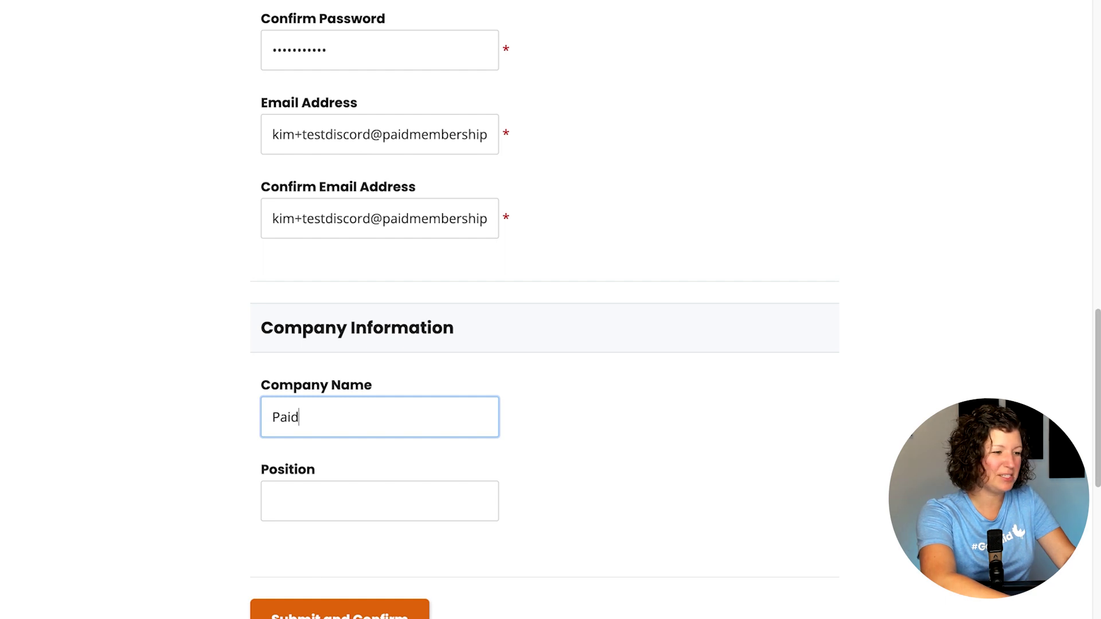
{"action": "type", "text": "Paid Memberships Pro"}
{"action": "key", "text": "Tab"}
{"action": "key", "text": "shift+Tab"}
{"action": "key", "text": "Right"}
{"action": "key", "text": "Tab"}
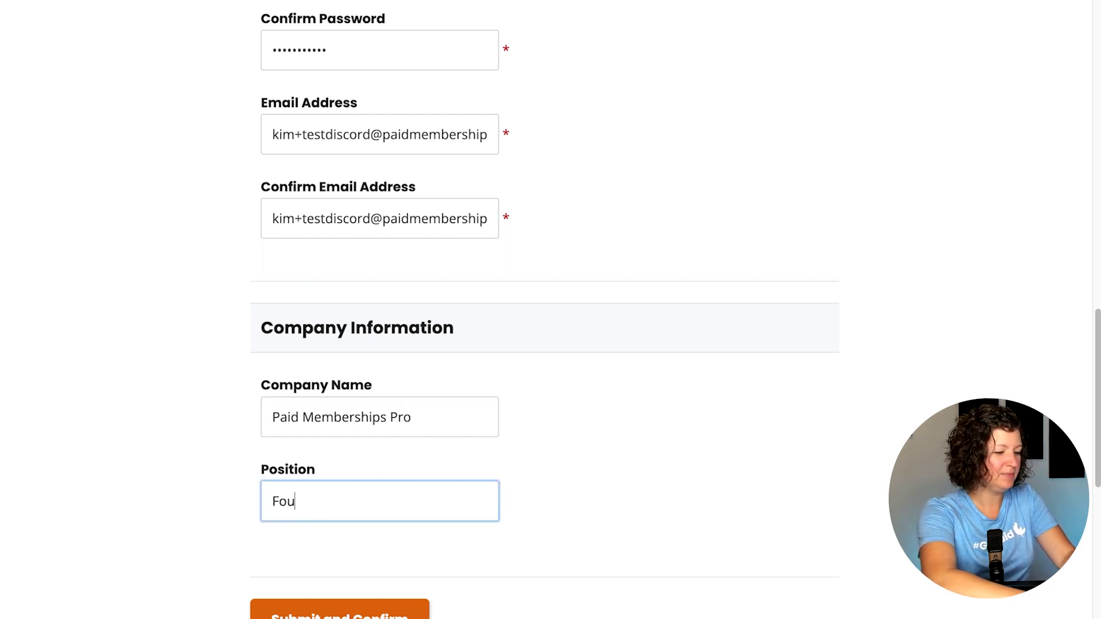
{"action": "type", "text": "Founder"}
Step: Submit the free Beginner checkout and start connecting the membership to Discord
{"action": "left_click", "coordinate": [316, 611]}
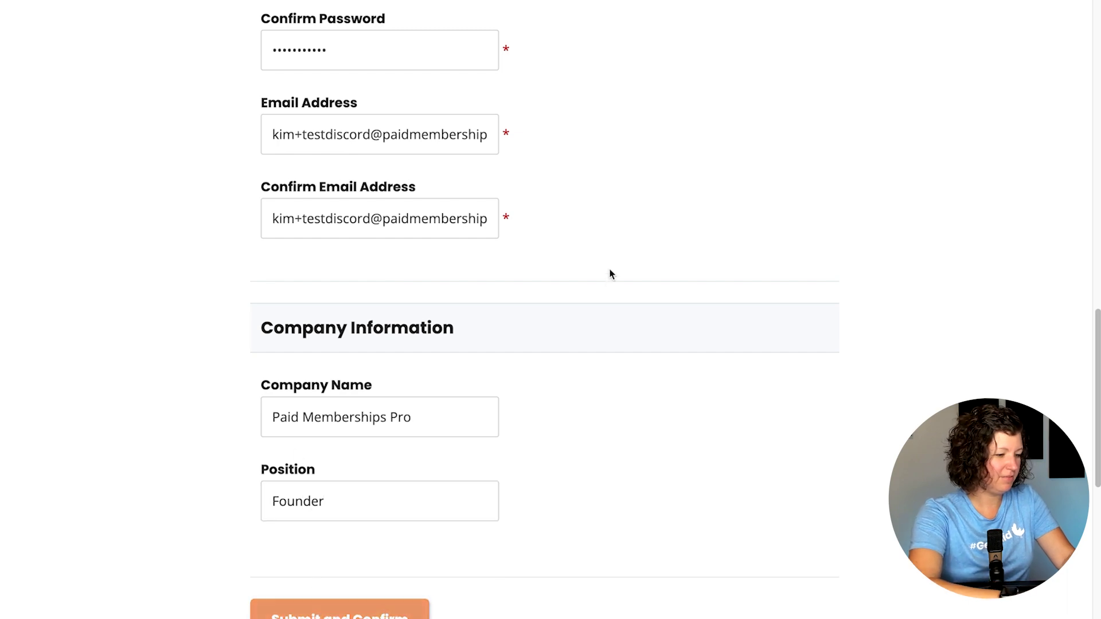
{"action": "scroll", "coordinate": [617, 250], "scroll_direction": "down", "scroll_amount": 2}
{"action": "scroll", "coordinate": [618, 251], "scroll_direction": "down", "scroll_amount": 2}
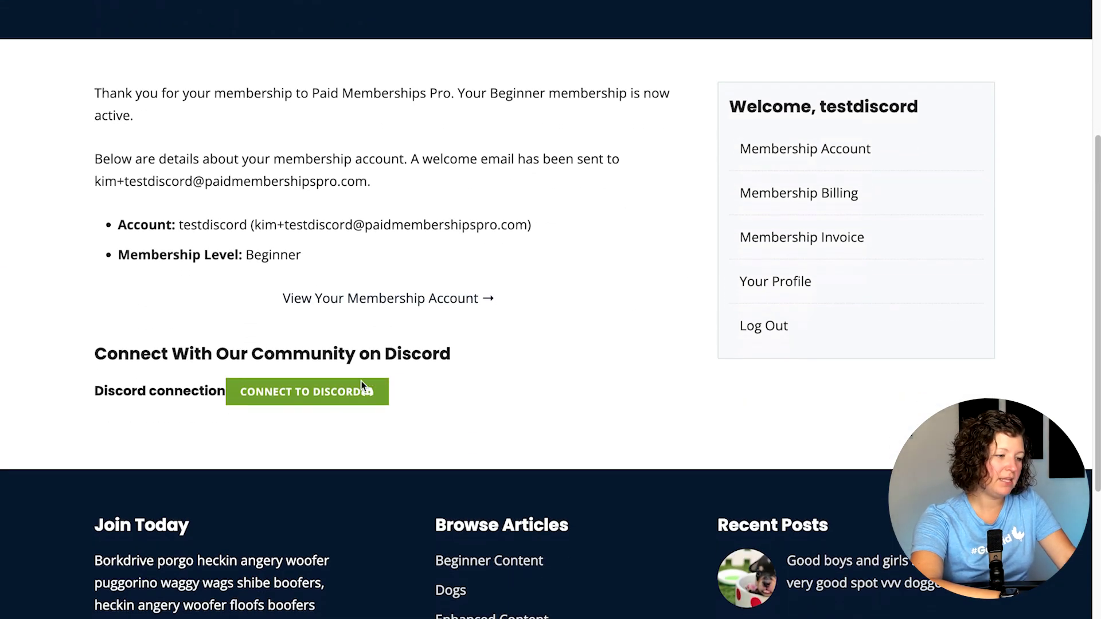
{"action": "left_click", "coordinate": [337, 397]}
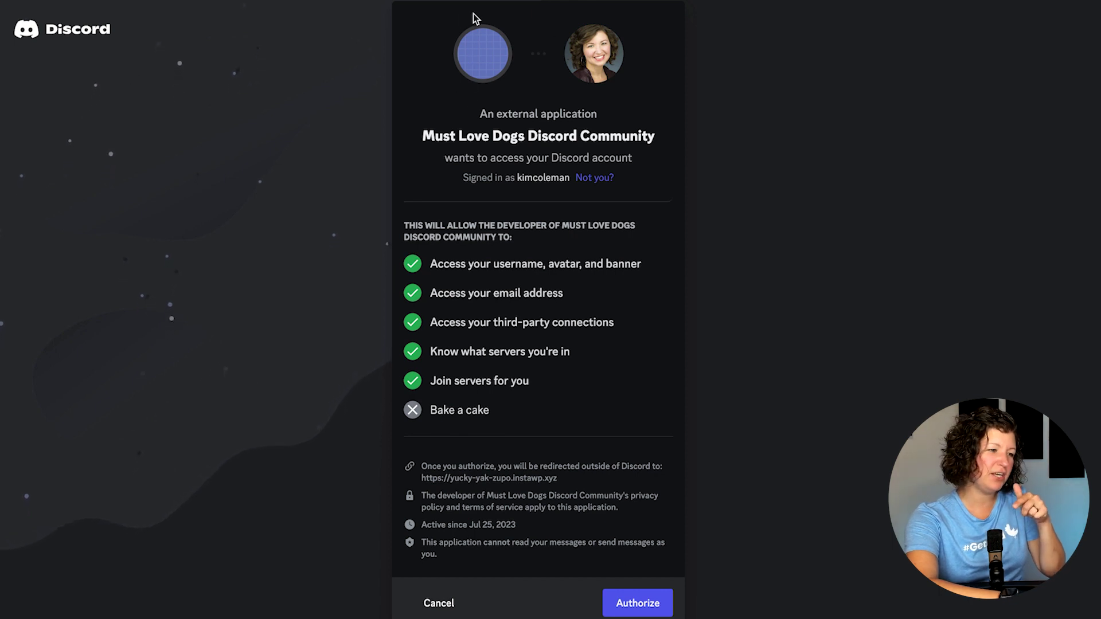
Step: Switch to registering a new Discord account and enter a username and password
{"action": "left_click", "coordinate": [595, 177]}
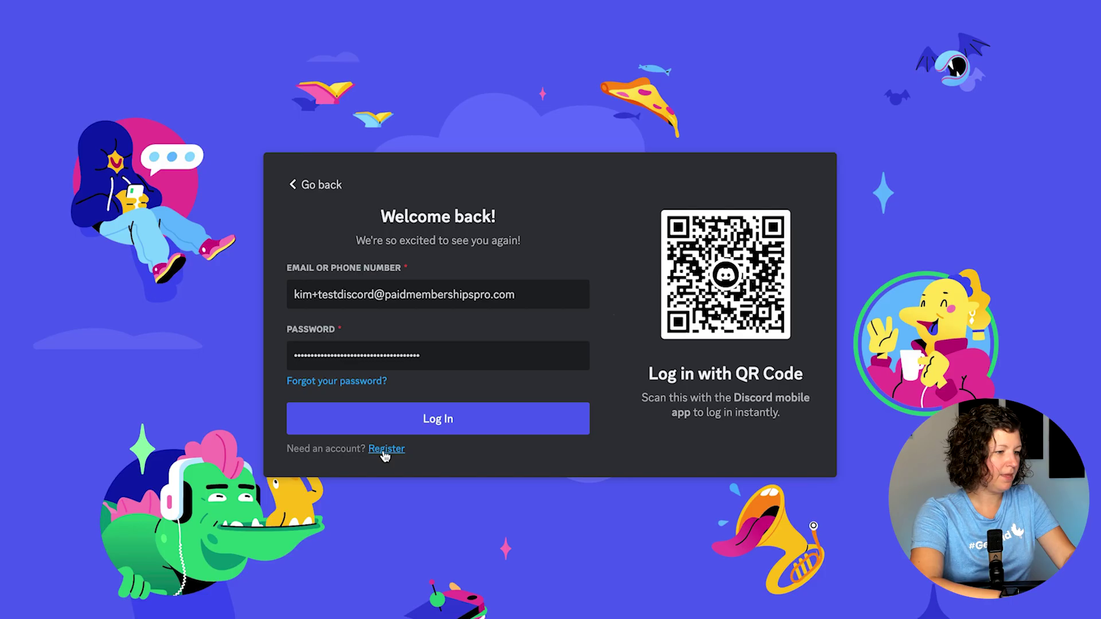
{"action": "left_click", "coordinate": [387, 446]}
{"action": "left_click", "coordinate": [440, 275]}
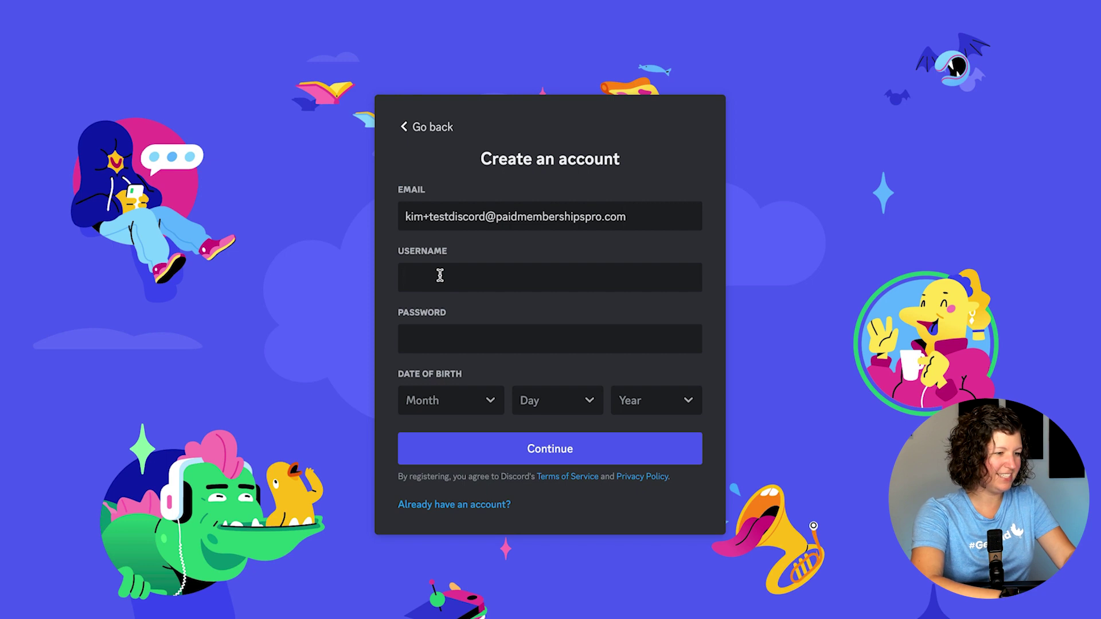
{"action": "type", "text": "doglover20"}
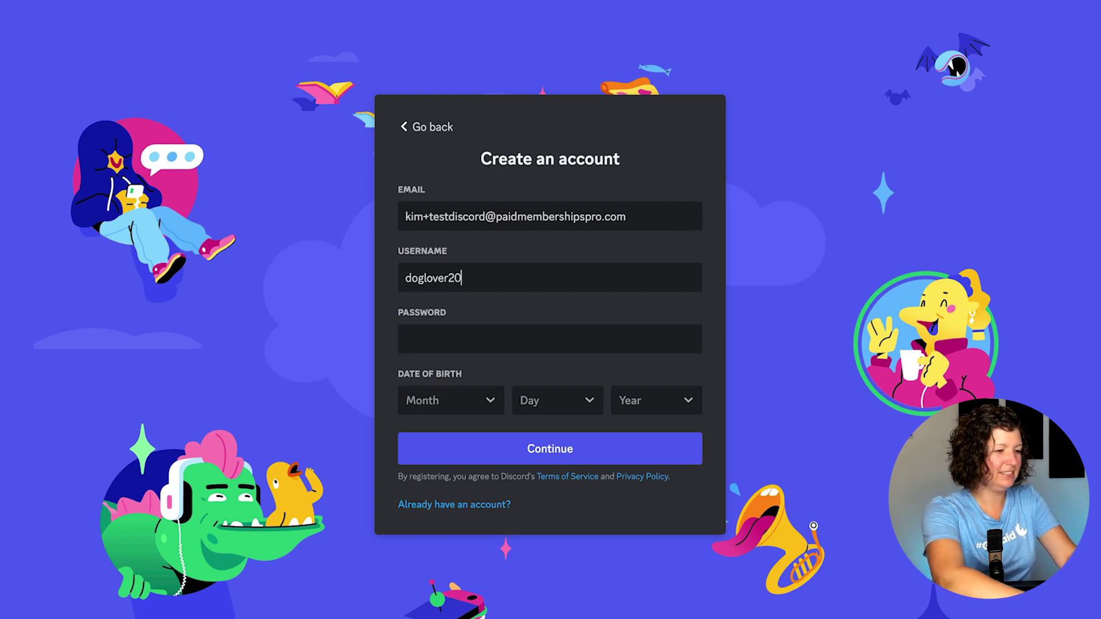
{"action": "left_click", "coordinate": [447, 328]}
{"action": "key", "text": "super+v"}
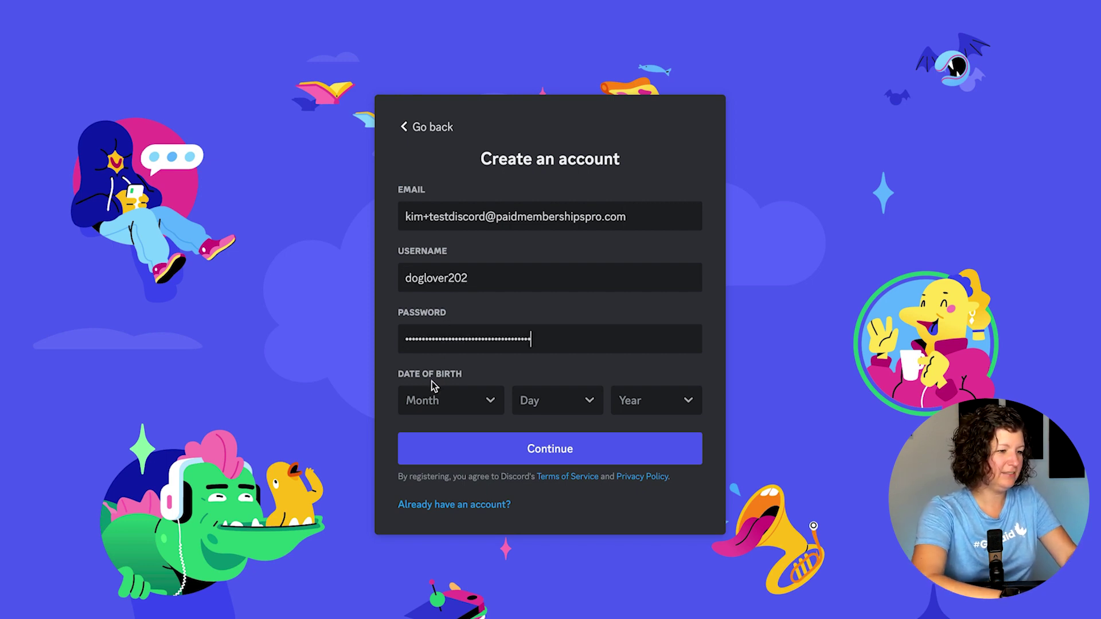
Step: Set the date of birth to January 1, 1982 and continue
{"action": "left_click", "coordinate": [457, 402]}
{"action": "left_click", "coordinate": [457, 245]}
{"action": "left_click", "coordinate": [541, 403]}
{"action": "left_click", "coordinate": [553, 239]}
{"action": "scroll", "coordinate": [644, 332], "scroll_direction": "down", "scroll_amount": 10}
{"action": "left_click", "coordinate": [647, 326]}
{"action": "left_click", "coordinate": [540, 451]}
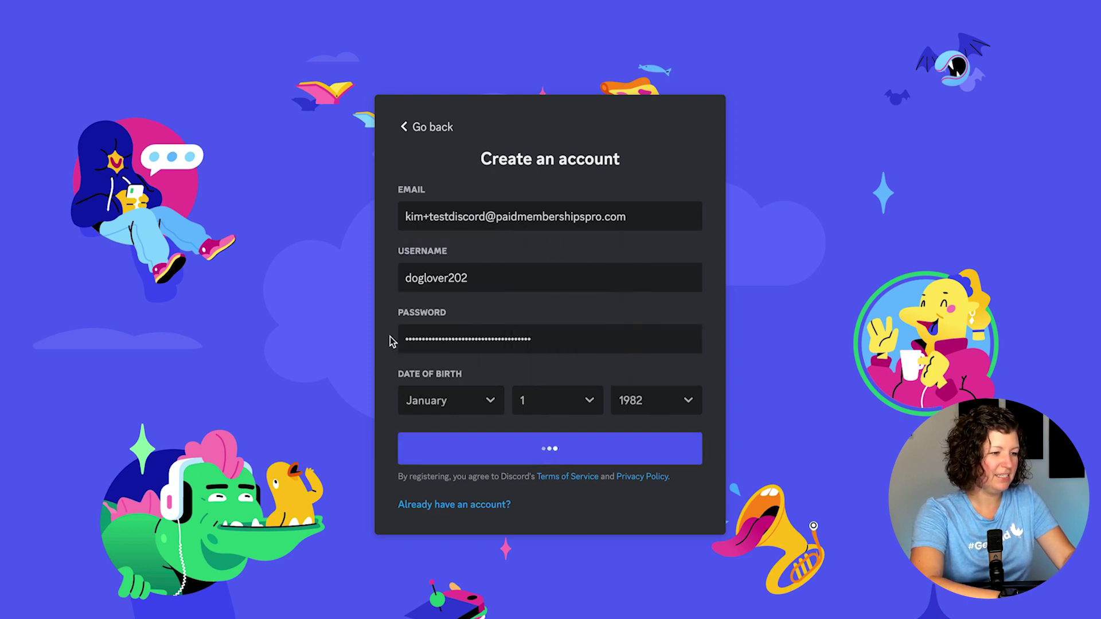
Step: Pass the hCaptcha check and authorize the Must Love Dogs Discord Community app
{"action": "left_click", "coordinate": [462, 386]}
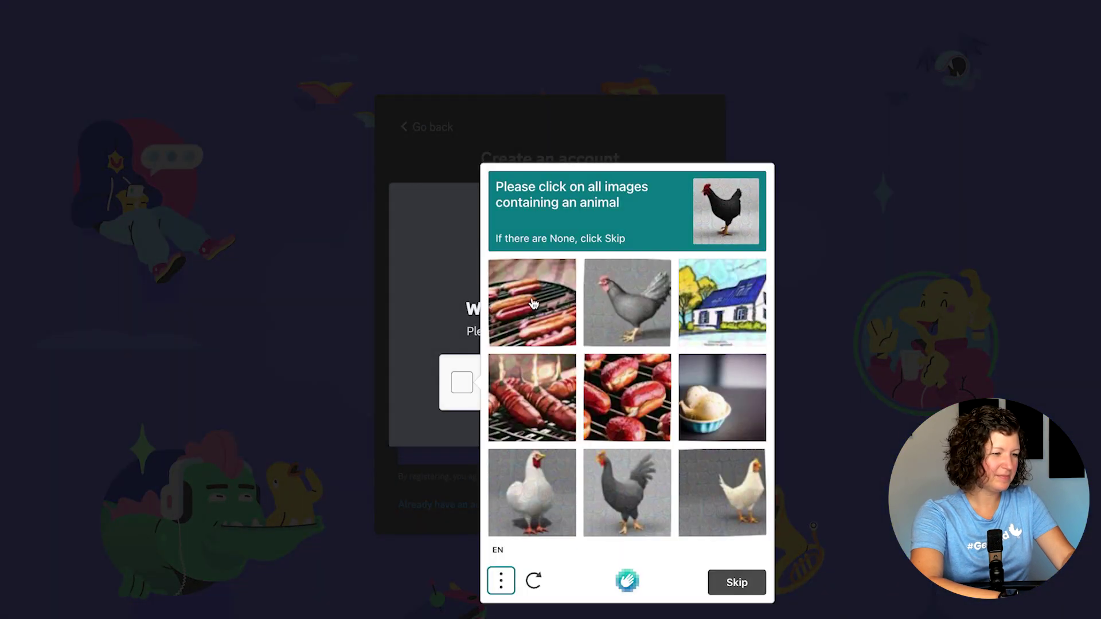
{"action": "left_click", "coordinate": [532, 303]}
{"action": "left_click", "coordinate": [532, 397]}
{"action": "left_click", "coordinate": [627, 397]}
{"action": "left_click", "coordinate": [722, 397]}
{"action": "left_click", "coordinate": [722, 303]}
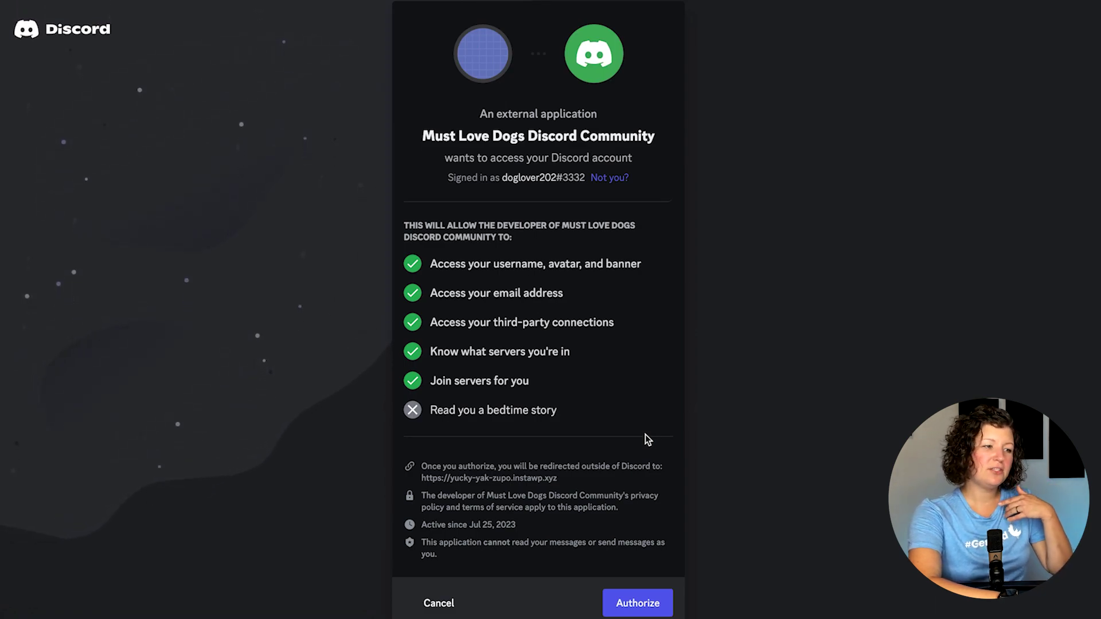
{"action": "left_click", "coordinate": [631, 608]}
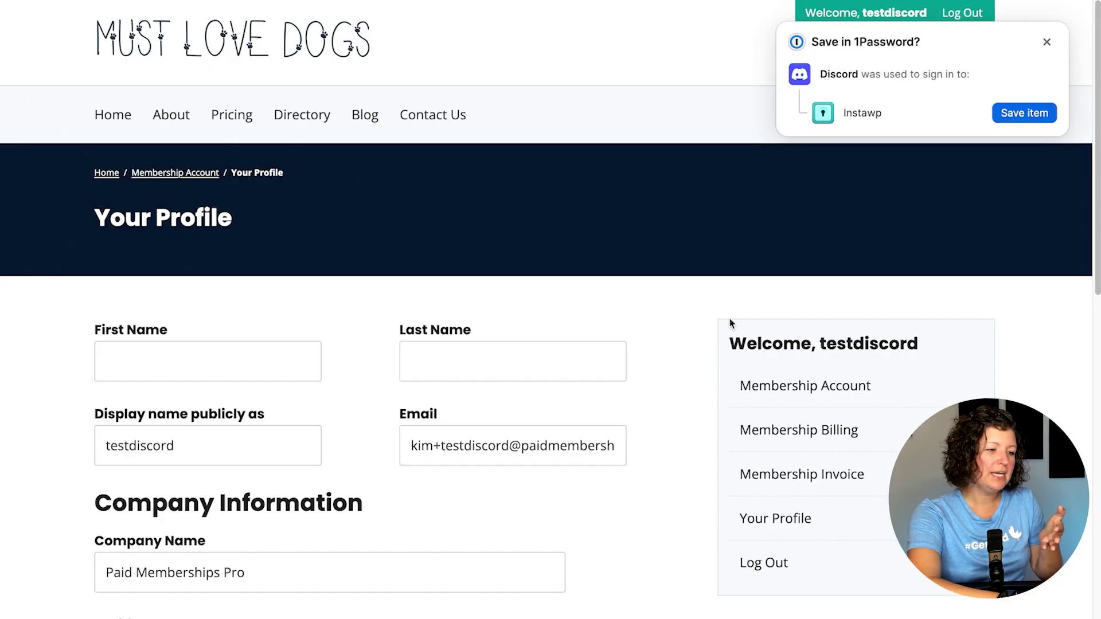
{"action": "left_click", "coordinate": [1047, 41]}
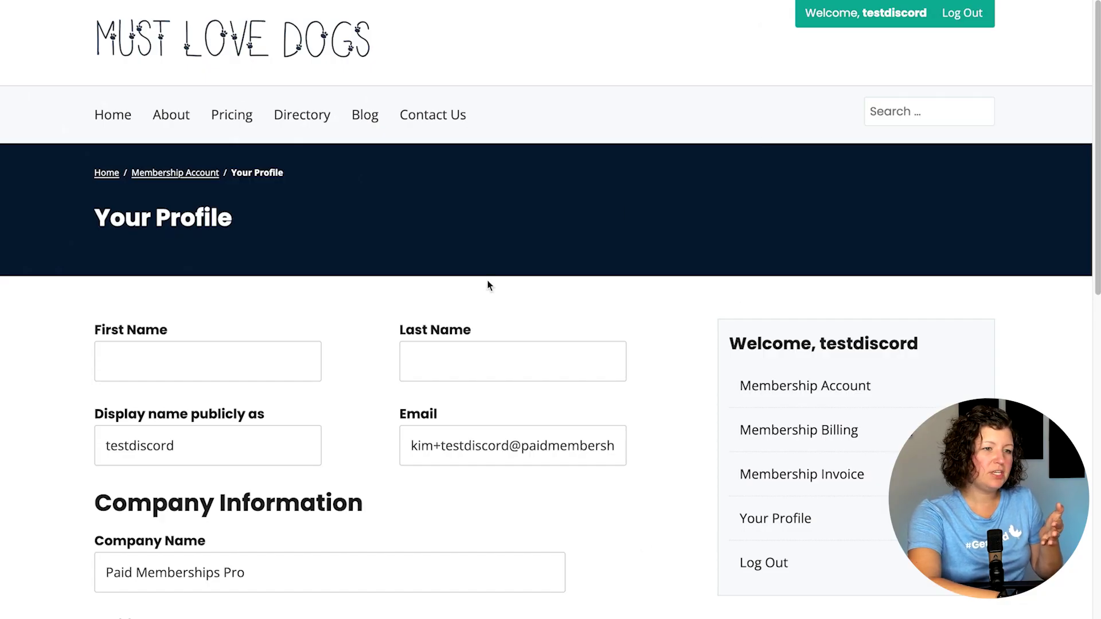
Step: Scroll Your Profile to the linked Discord account, then switch to Discord's #general channel
{"action": "scroll", "coordinate": [470, 232], "scroll_direction": "down", "scroll_amount": 8}
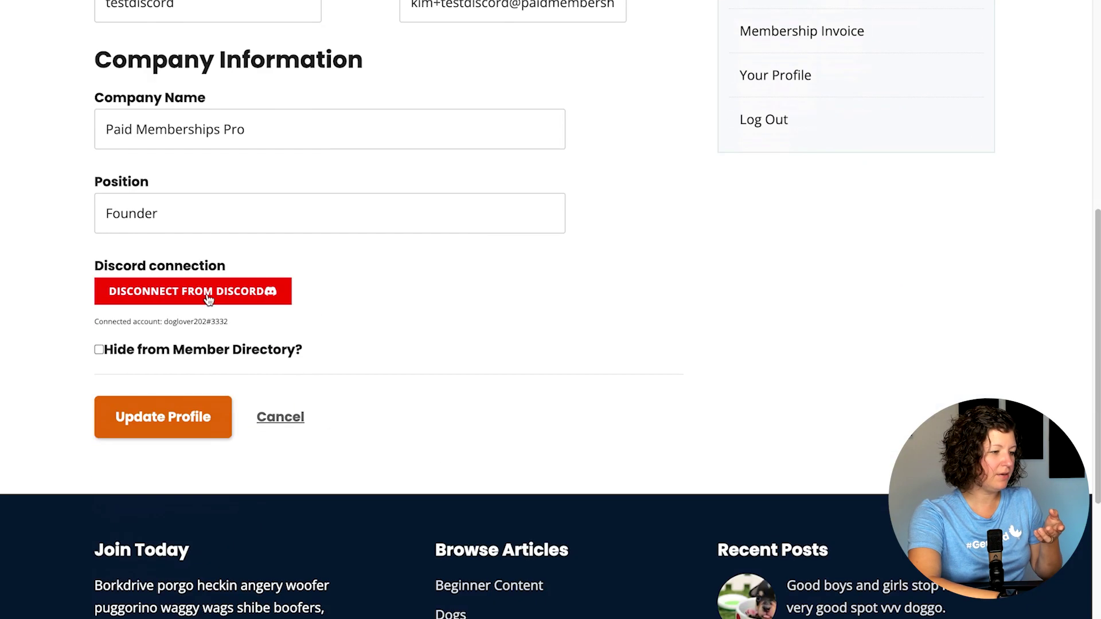
{"action": "key", "text": "super+Tab"}
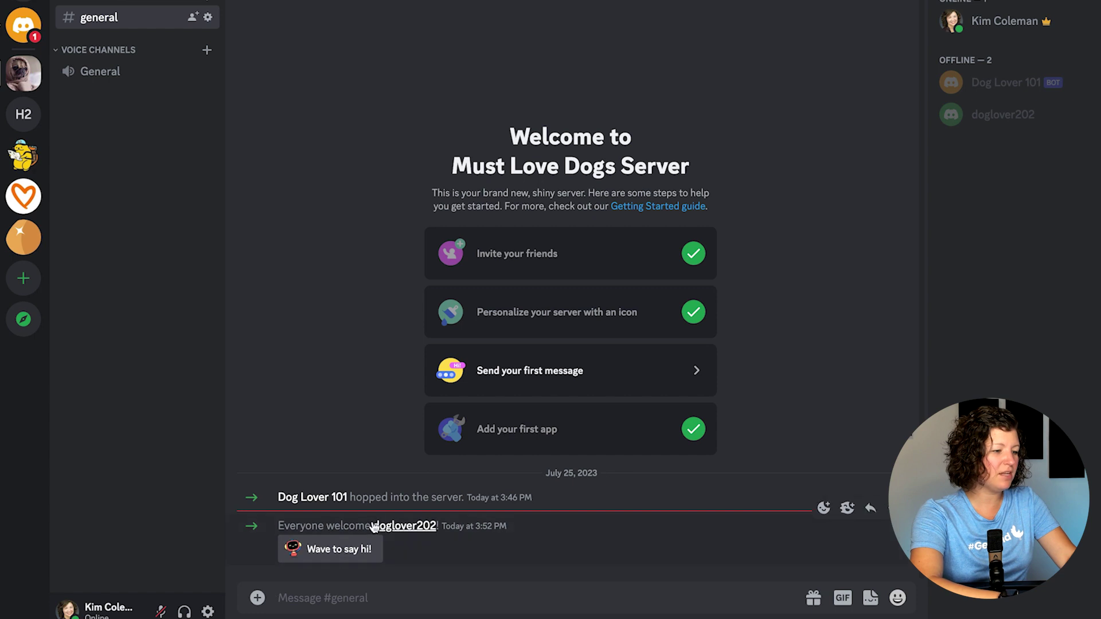
Step: Read the bot's Dog Lover 101 direct message welcoming the Beginner membership
{"action": "left_click", "coordinate": [21, 25]}
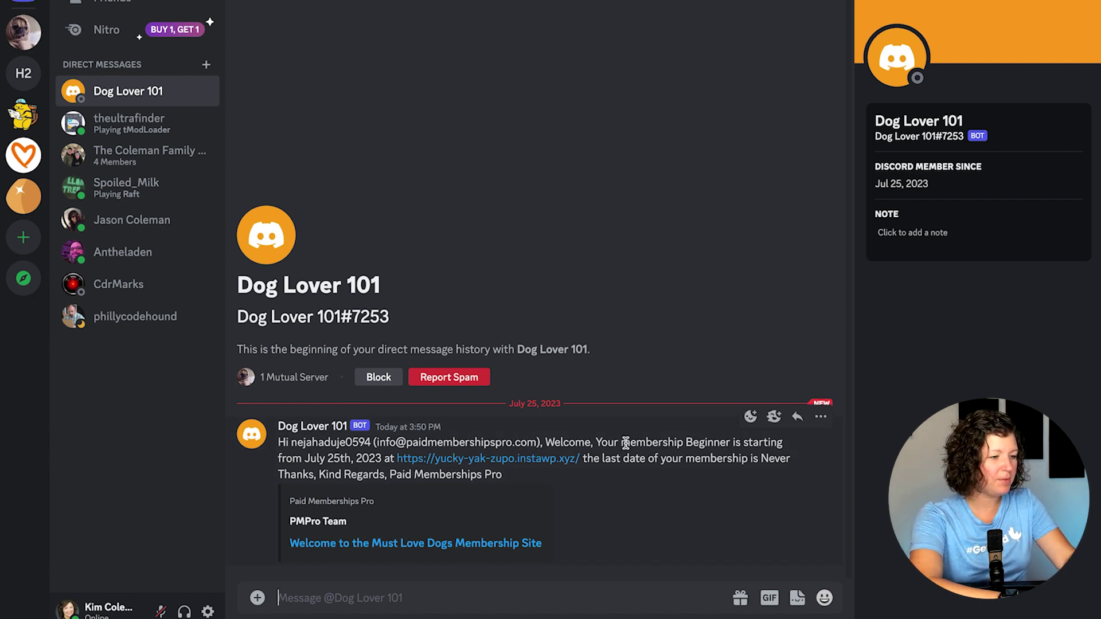
{"action": "left_click_drag", "start_coordinate": [622, 446], "coordinate": [662, 488]}
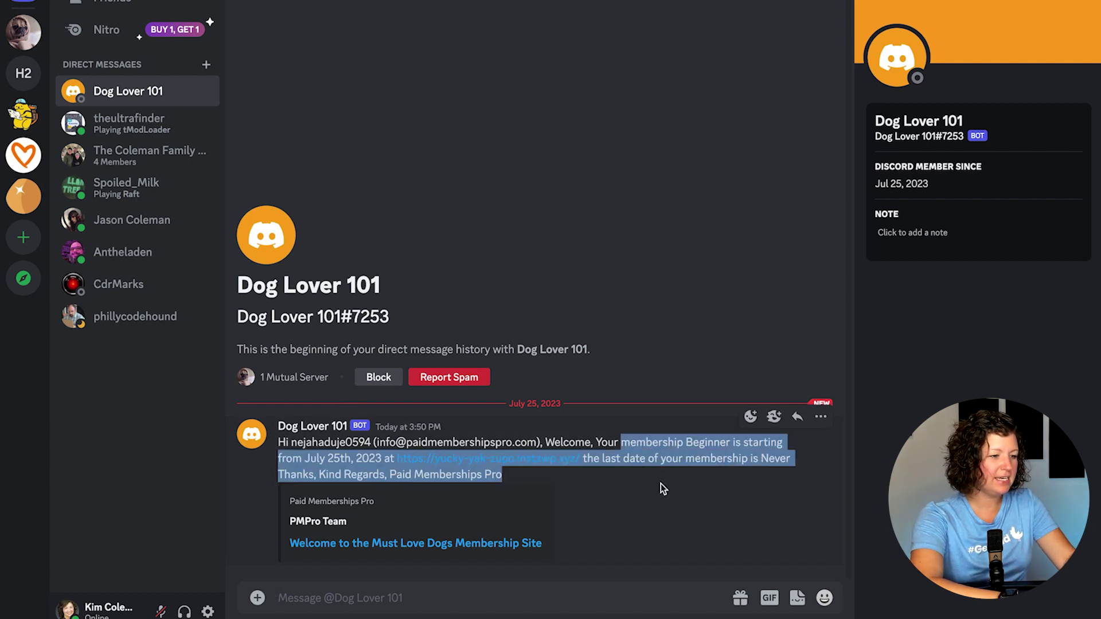
{"action": "left_click", "coordinate": [621, 470]}
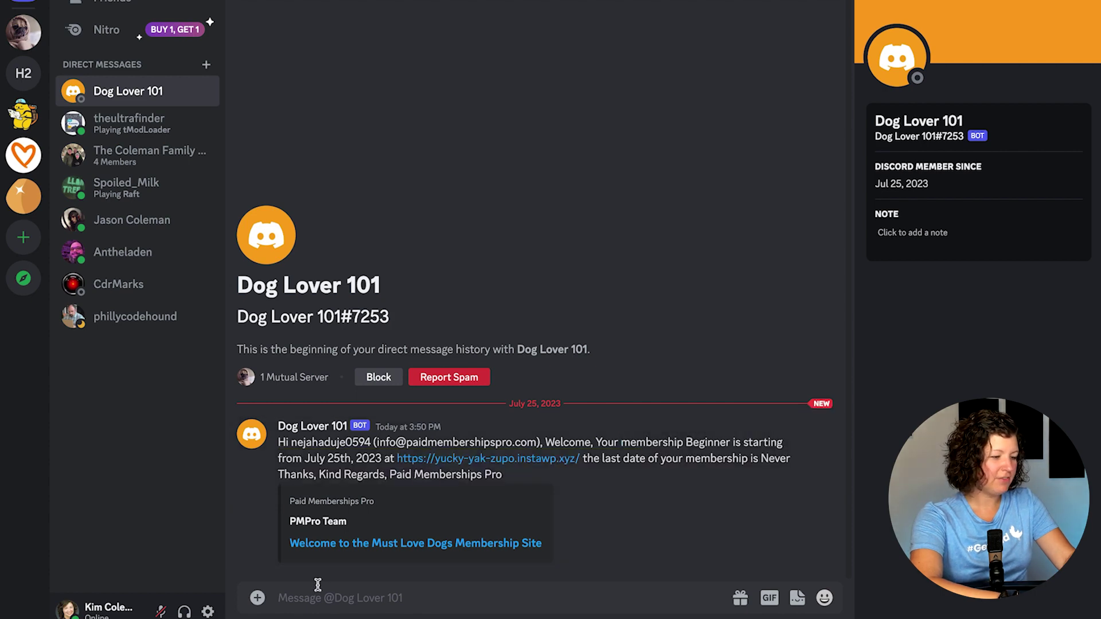
Step: Return to the server's #general channel, then back to the site's Your Profile page
{"action": "left_click", "coordinate": [22, 32]}
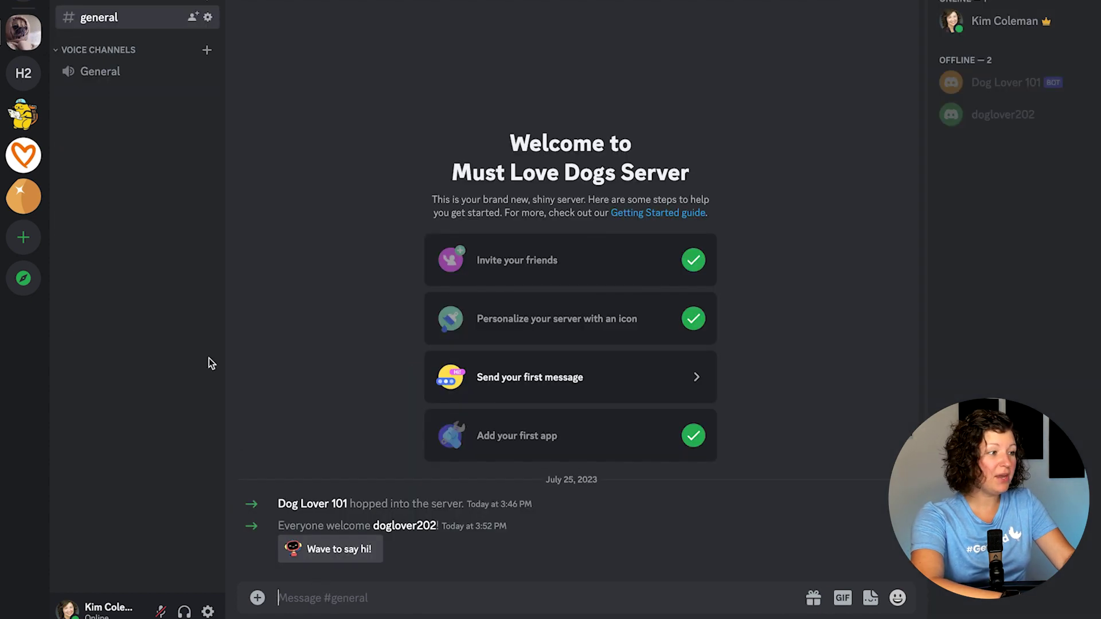
{"action": "left_click", "coordinate": [332, 598]}
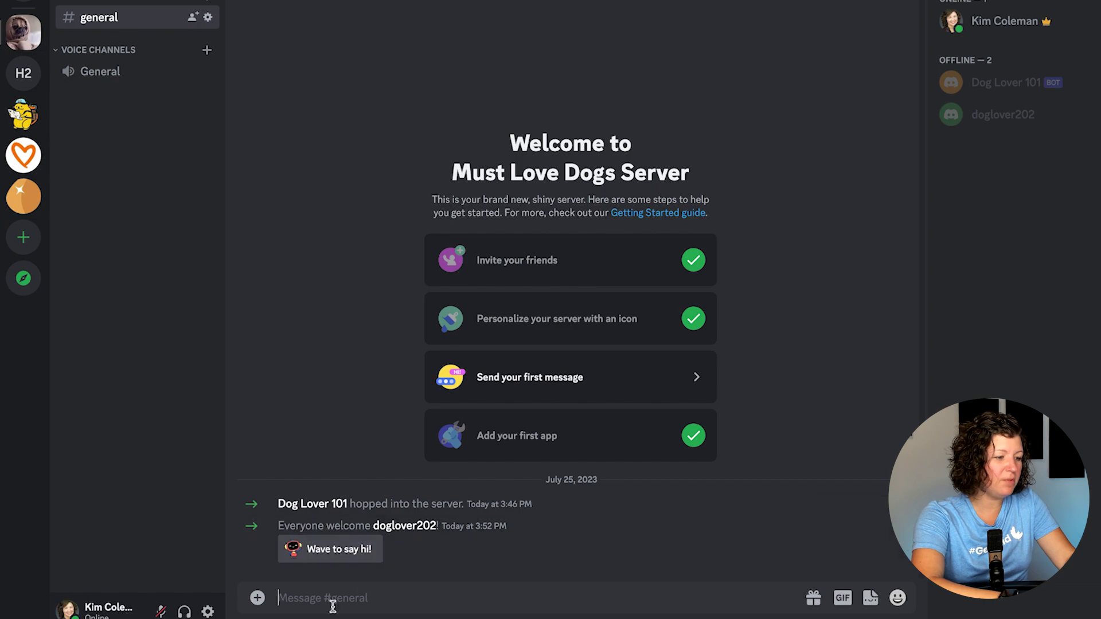
{"action": "key", "text": "super+Tab"}
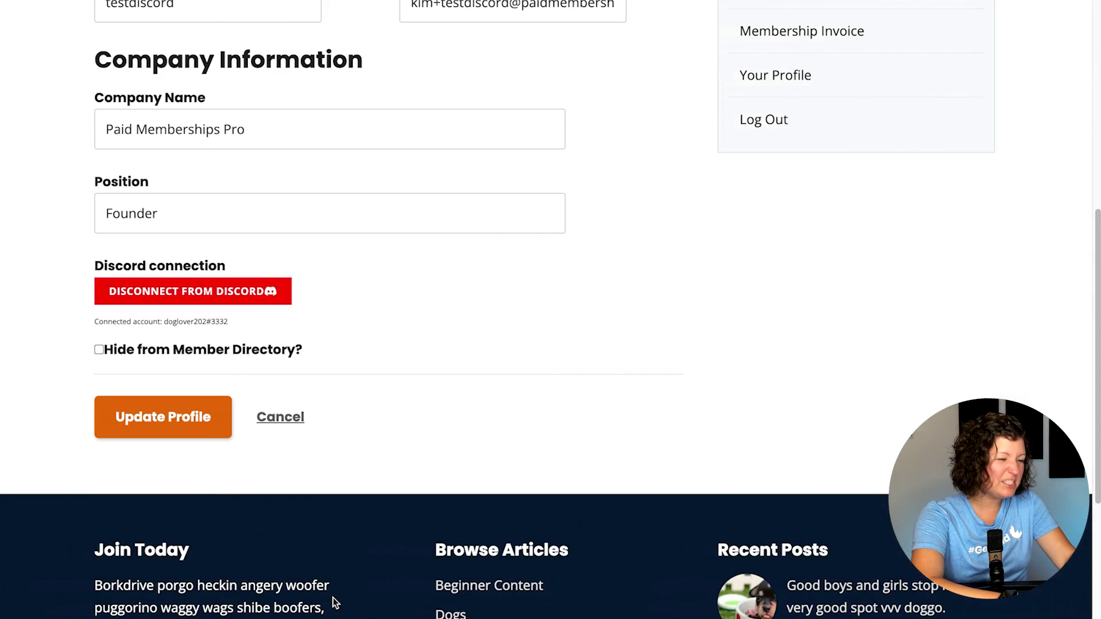
{"action": "scroll", "coordinate": [217, 226], "scroll_direction": "up", "scroll_amount": 5}
{"action": "scroll", "coordinate": [66, 199], "scroll_direction": "up", "scroll_amount": 1}
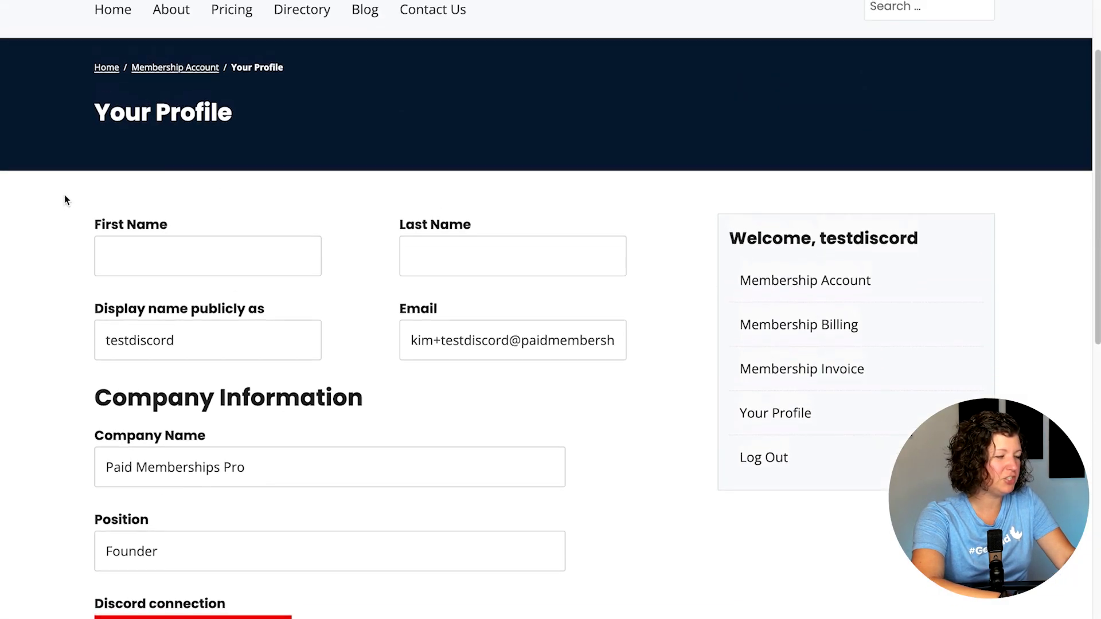
{"action": "scroll", "coordinate": [66, 199], "scroll_direction": "down", "scroll_amount": 7}
{"action": "scroll", "coordinate": [67, 199], "scroll_direction": "up", "scroll_amount": 9}
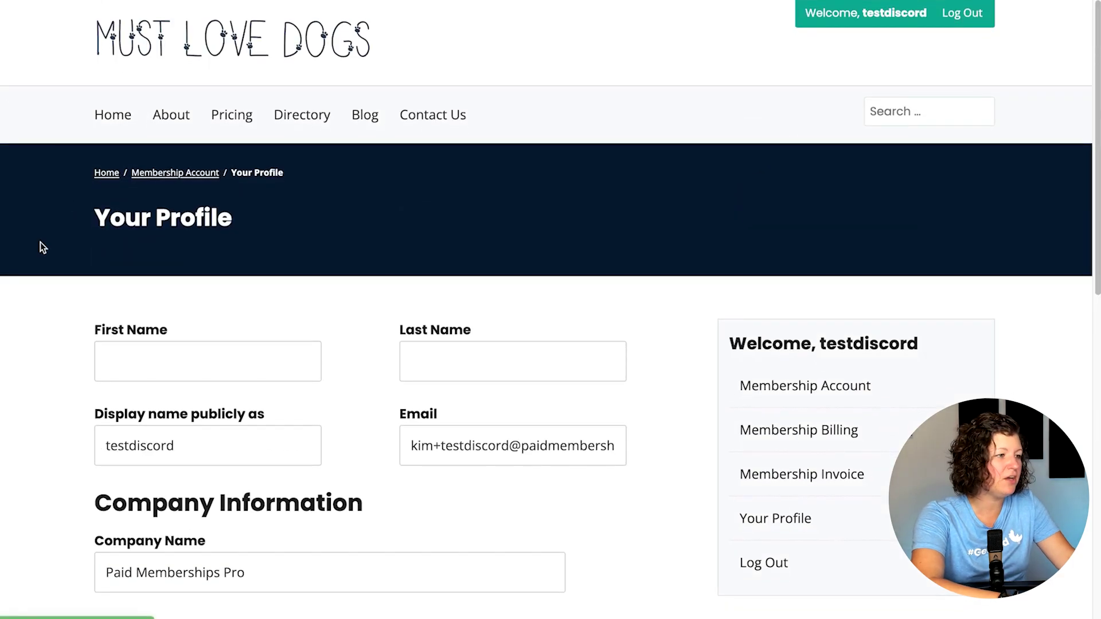